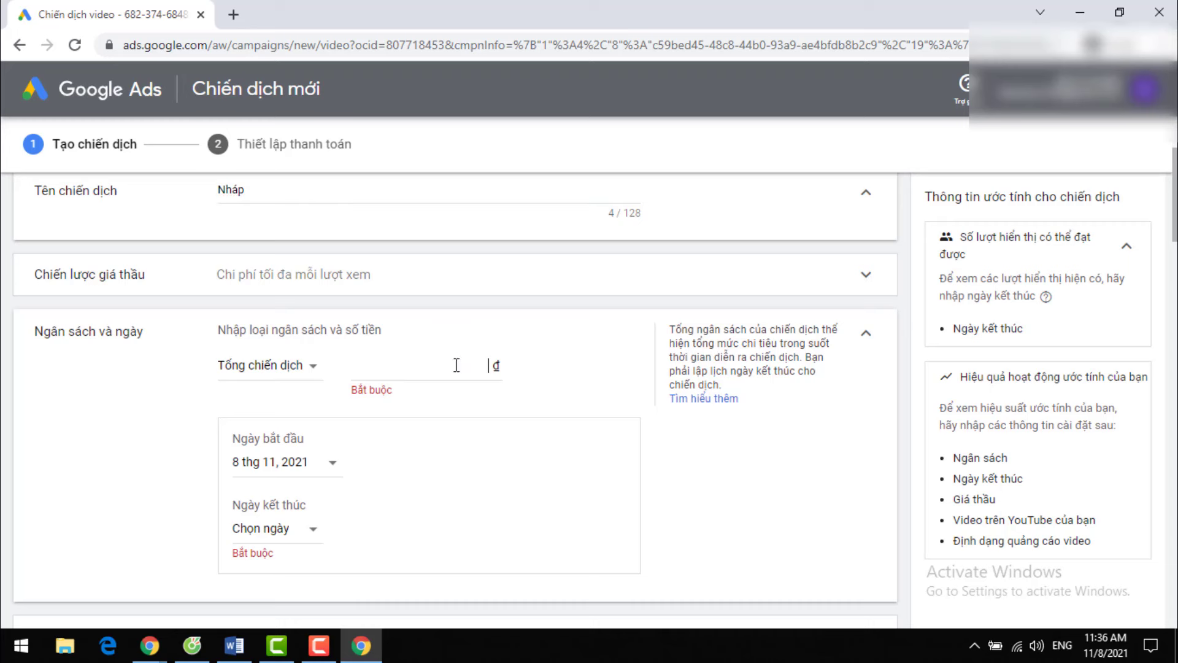
- Set the total campaign budget to 10.000 ₫ and the end date to 25 thg 11, 2021
text(10.000)
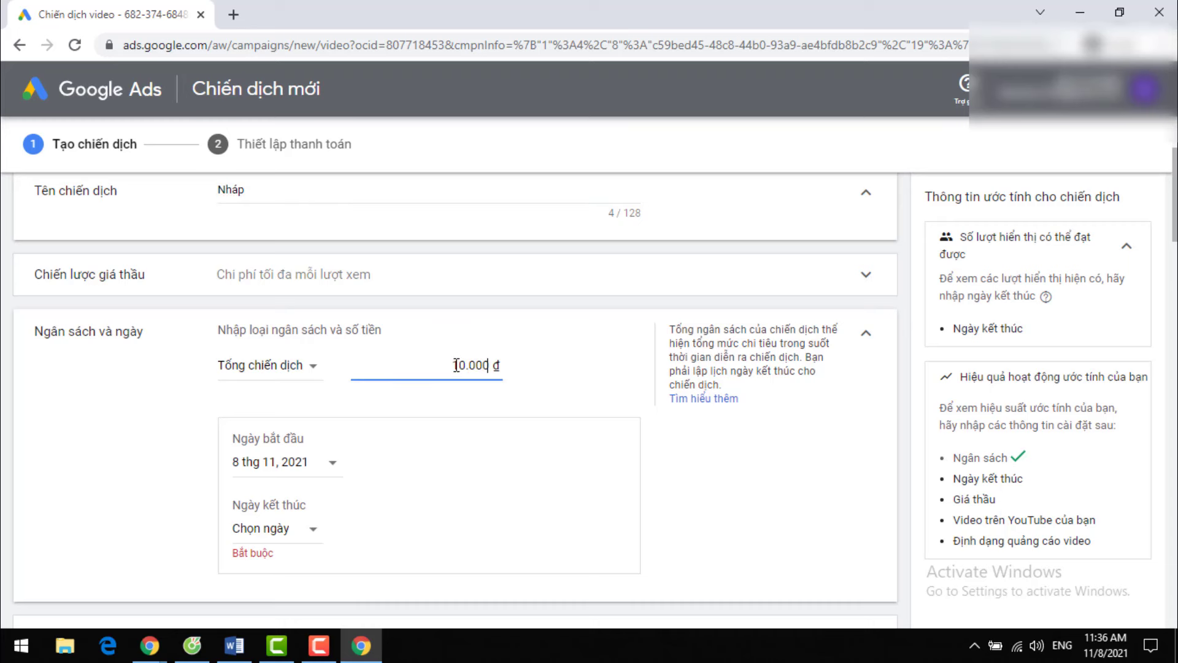
scroll(457, 368, down, 1)
click(317, 443)
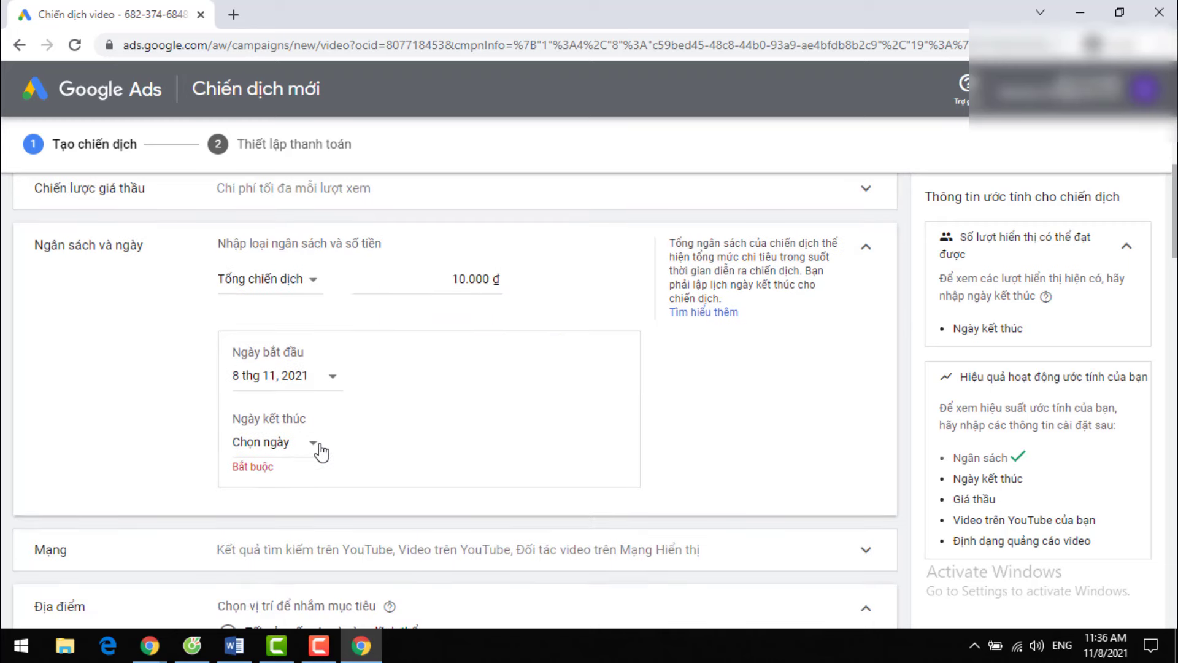
click(342, 380)
scroll(365, 423, down, 3)
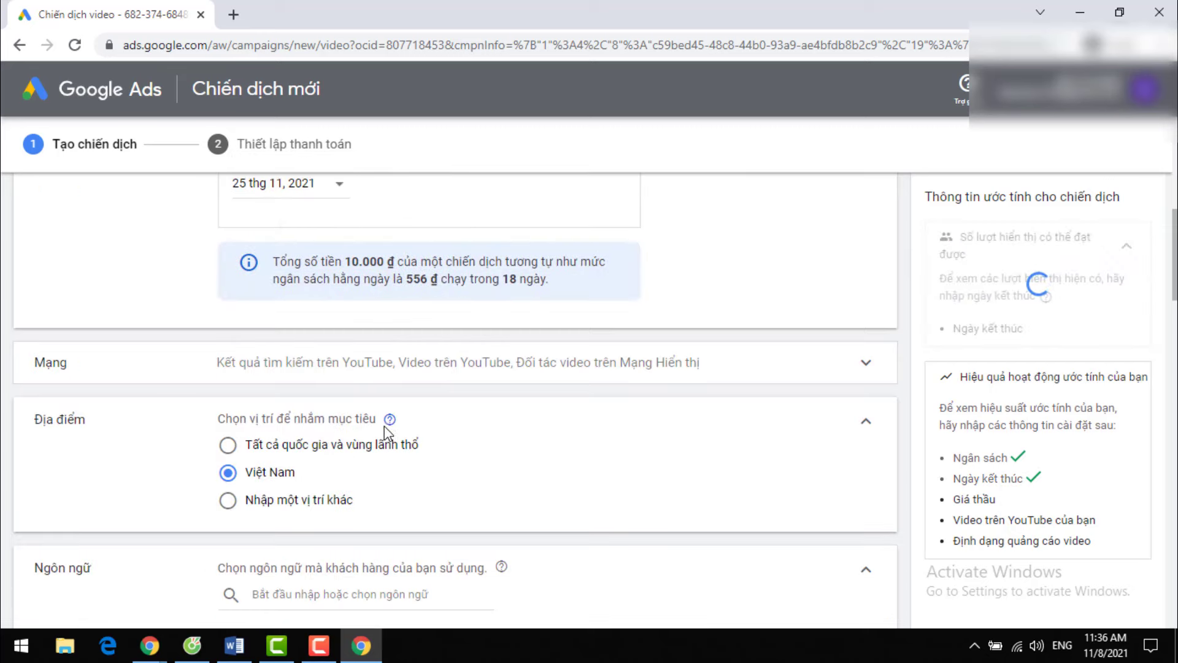
scroll(364, 323, up, 4)
- Set the campaign's maximum CPV bid to 100 ₫
scroll(406, 511, down, 4)
scroll(441, 370, down, 4)
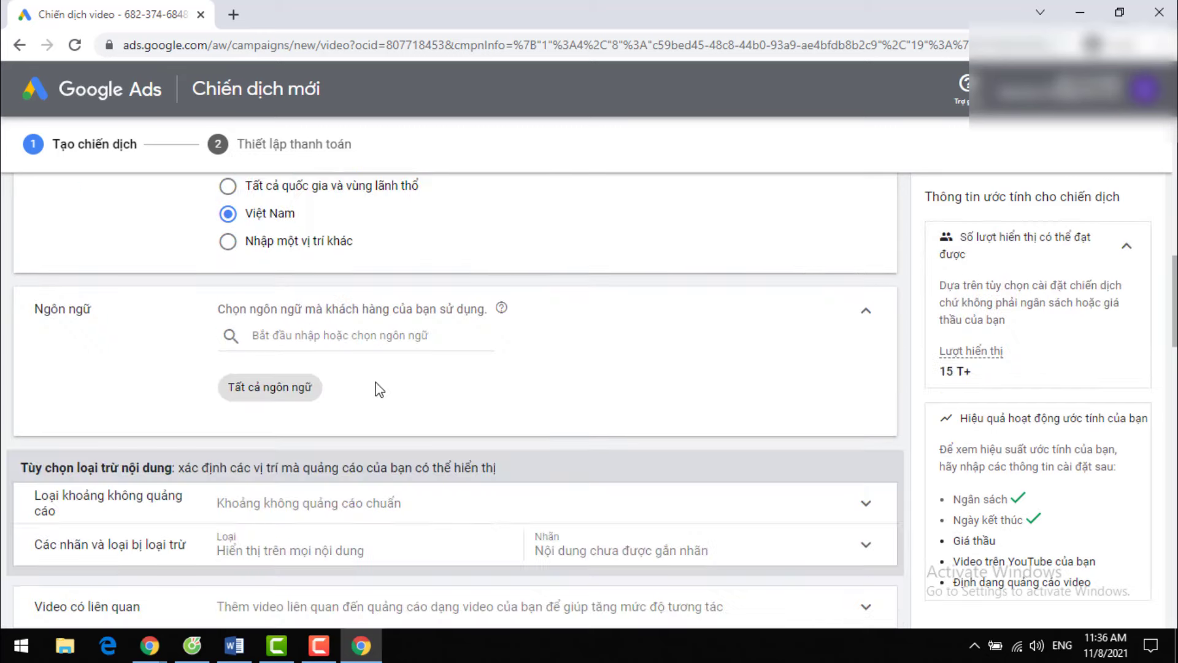
scroll(353, 337, down, 18)
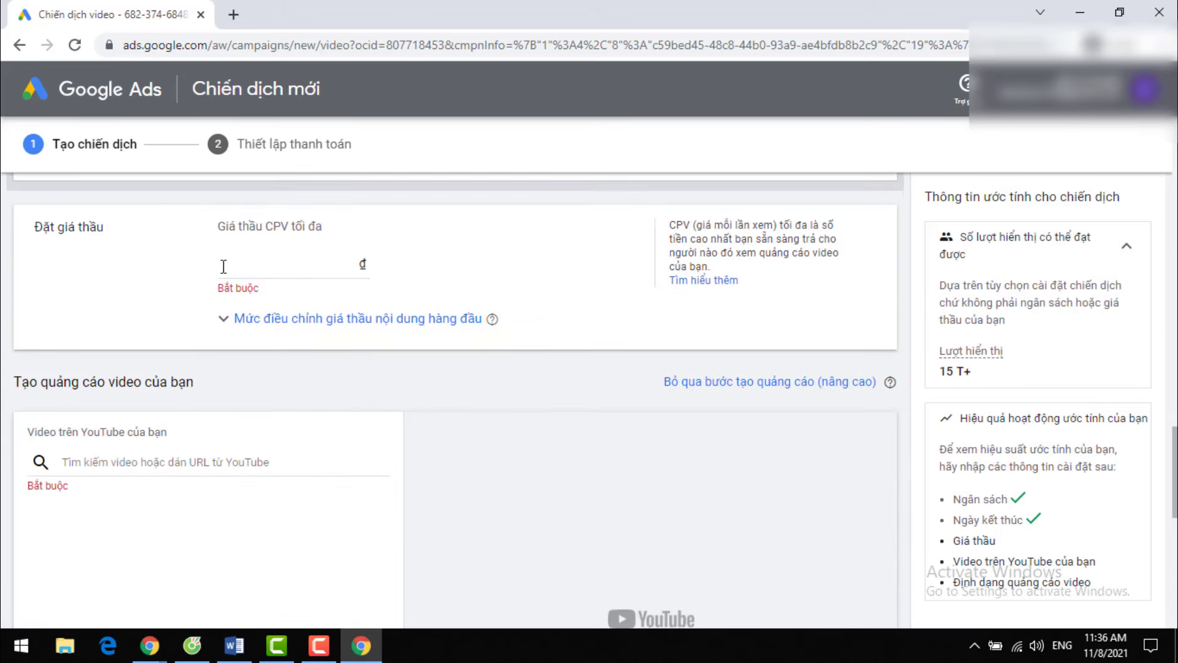
click(223, 266)
text(100)
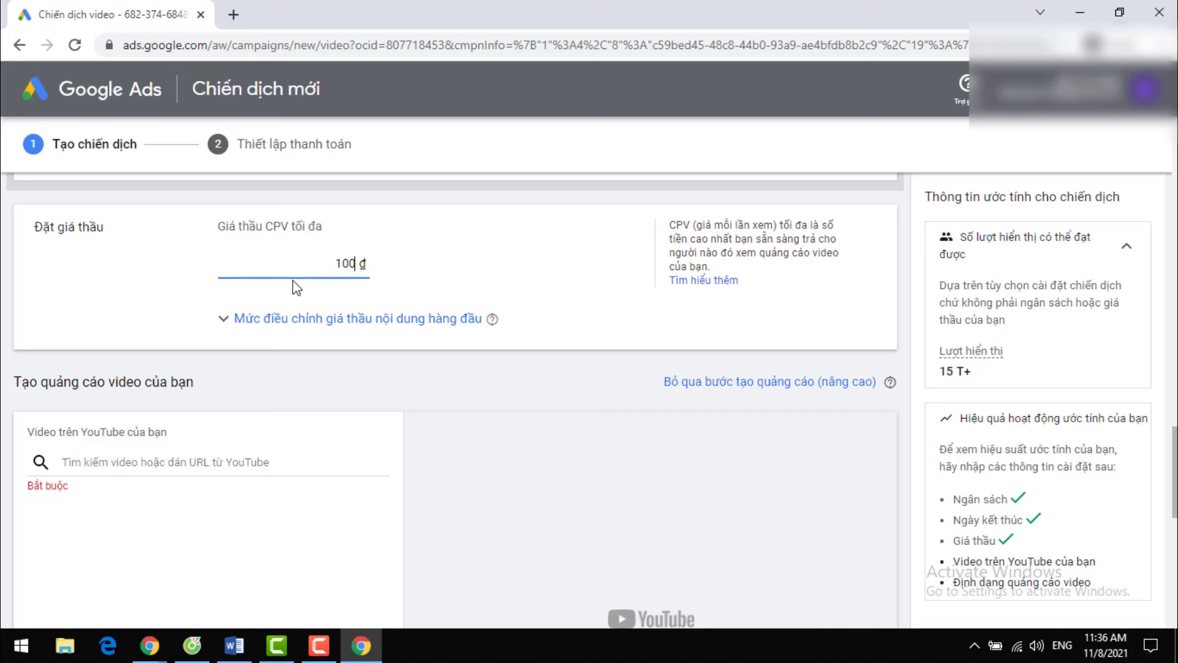
scroll(295, 282, up, 2)
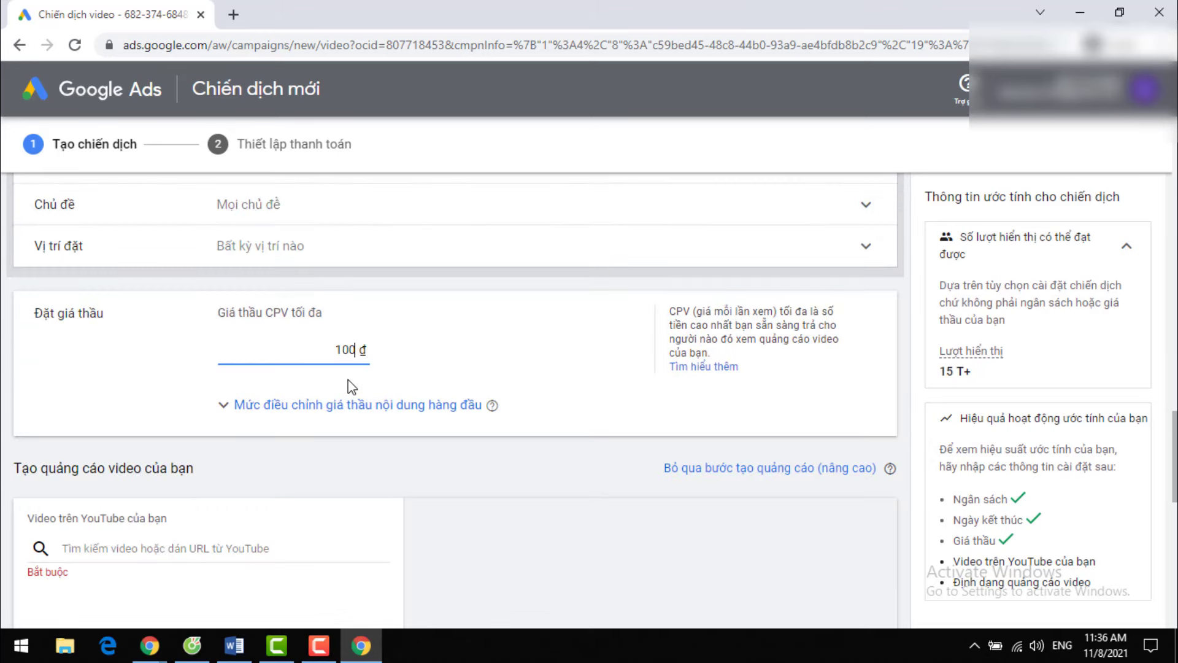
scroll(347, 391, down, 3)
scroll(335, 343, up, 1)
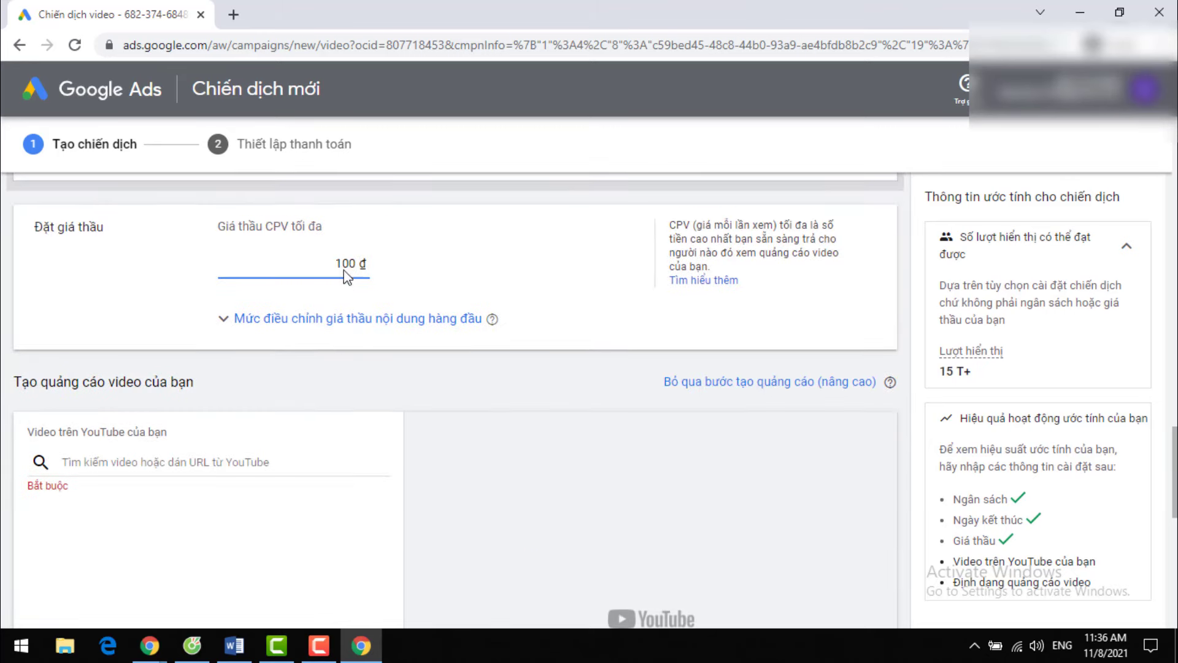
- Search for "youtube" in a new browser tab and open the YouTube site from the results
scroll(316, 358, down, 2)
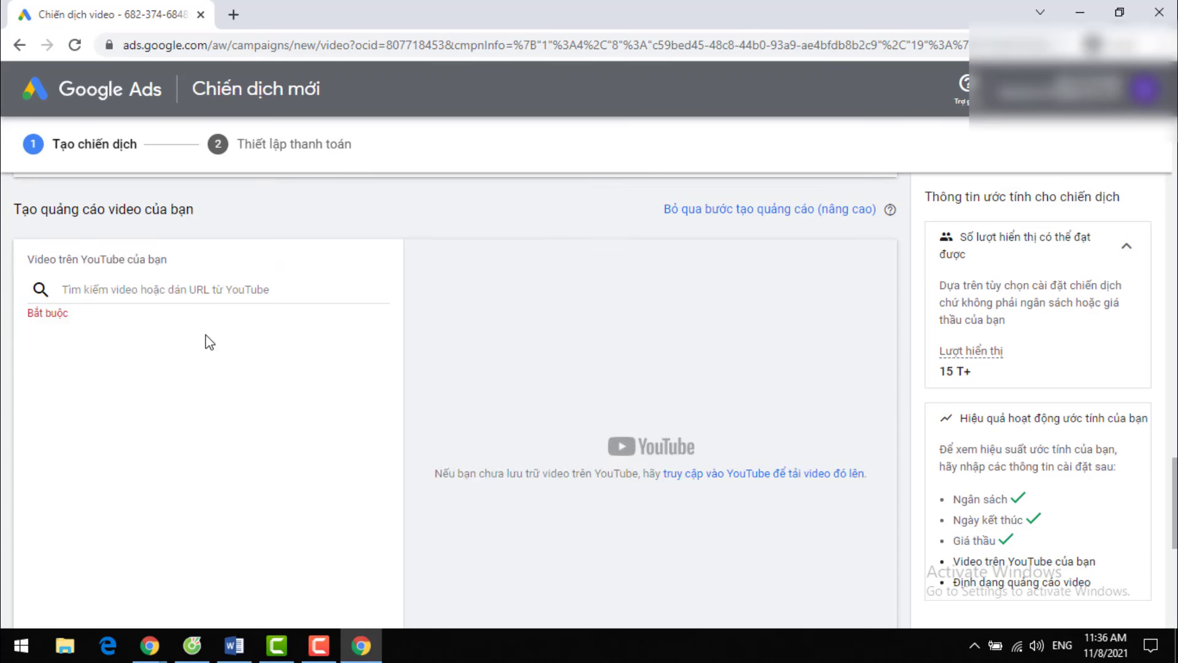
click(211, 288)
click(234, 15)
text(youtunbe)
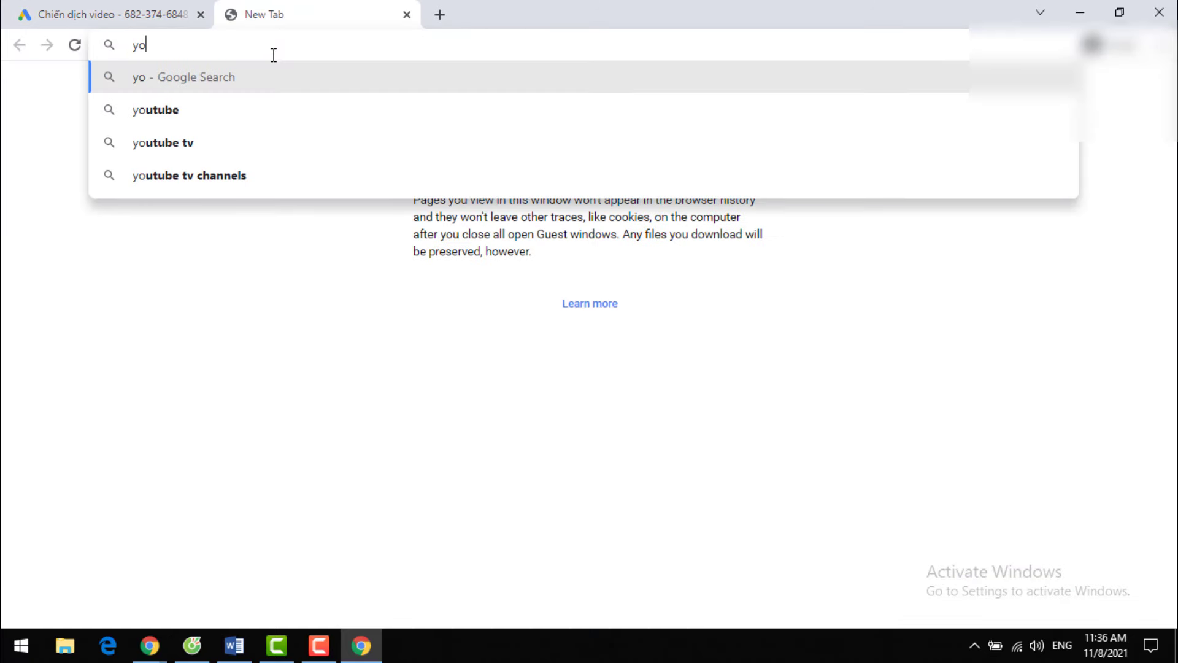
key(BackSpace)
key(BackSpace)
key(BackSpace)
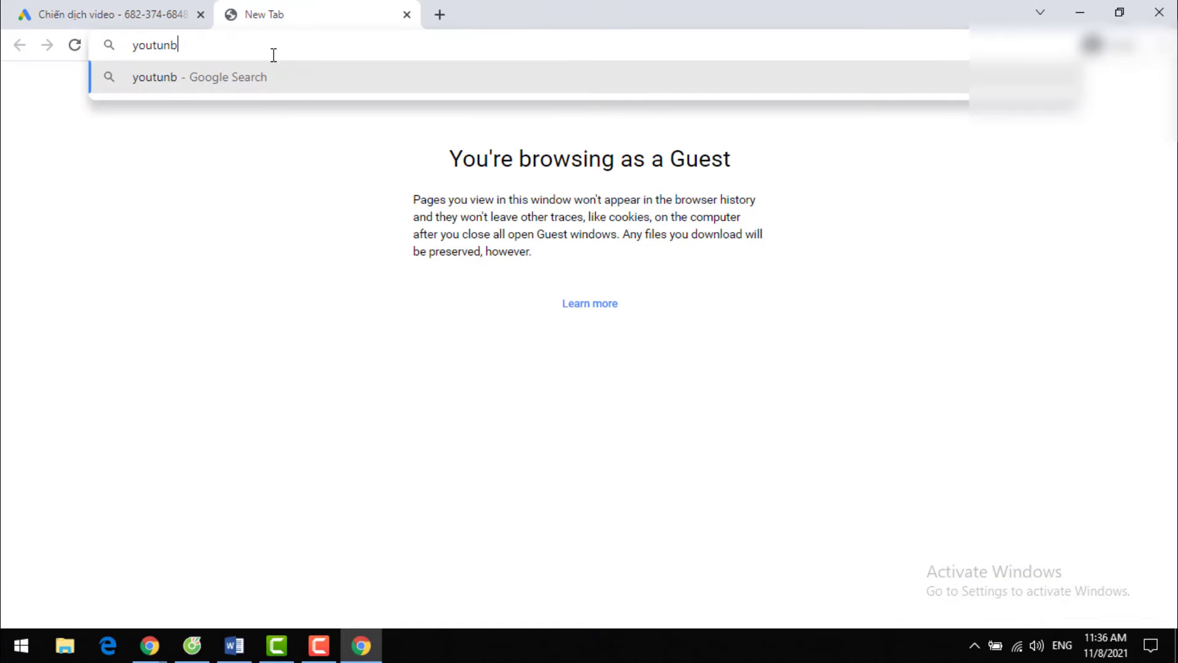
text(be)
key(Return)
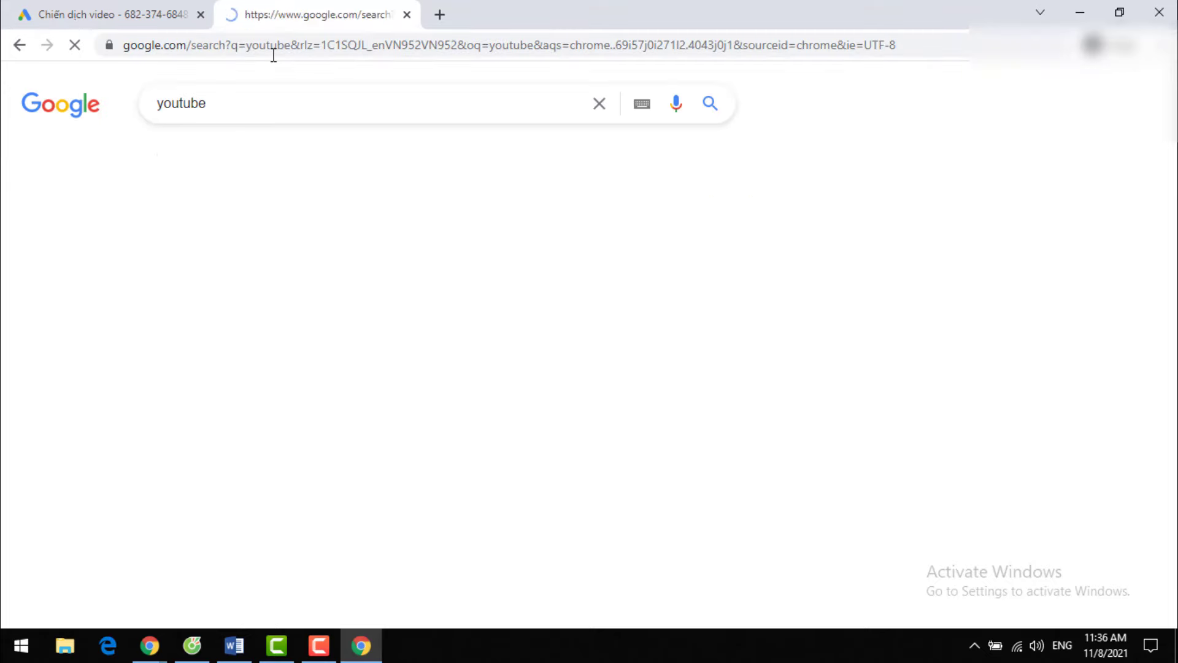
click(202, 260)
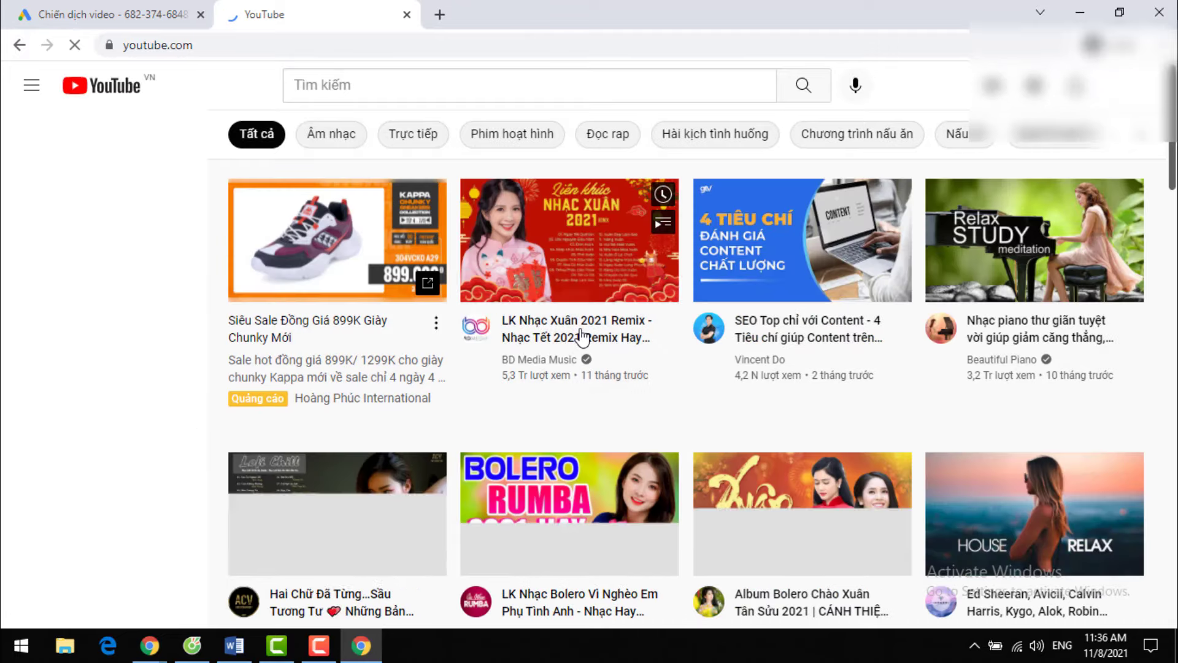
- Open the "LK Nhạc Xuân 2021 Remix" video, pause it and paste its URL as the campaign's YouTube video in Google Ads
click(586, 371)
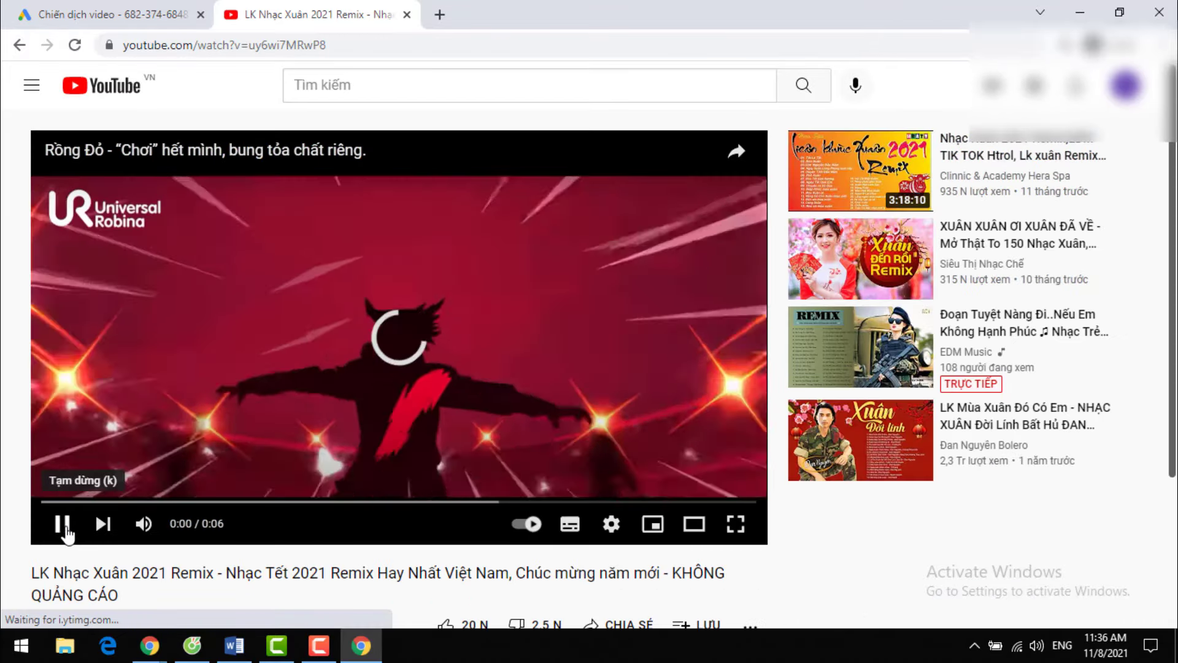
click(55, 537)
click(327, 49)
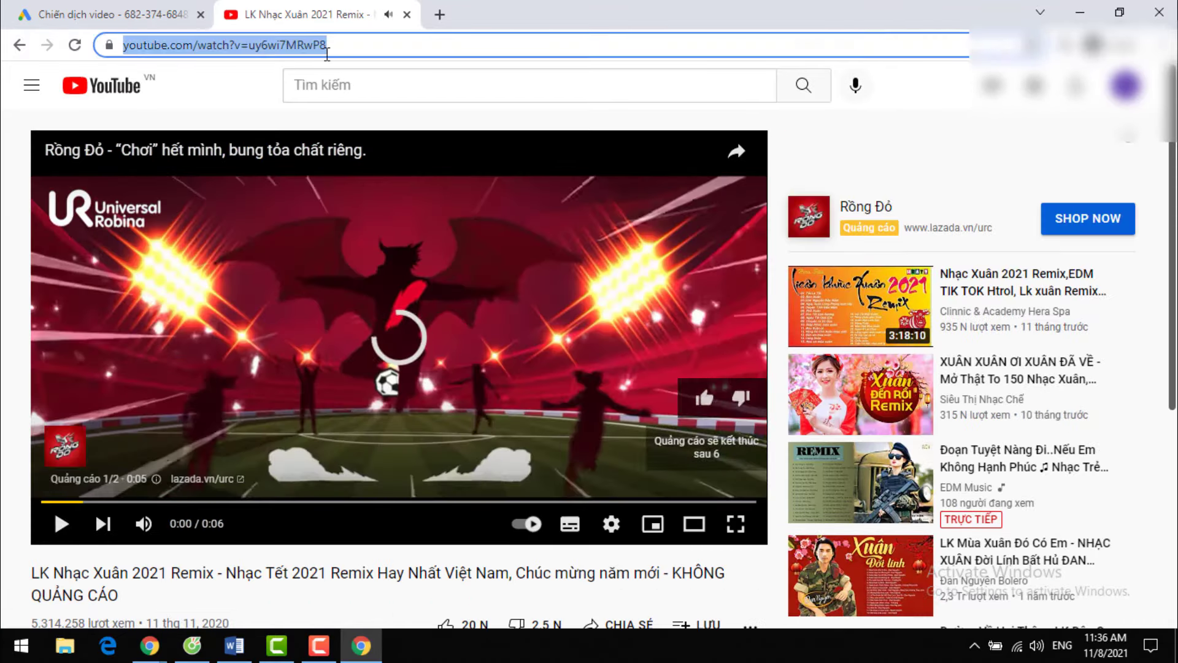
key(ctrl+shift+Tab)
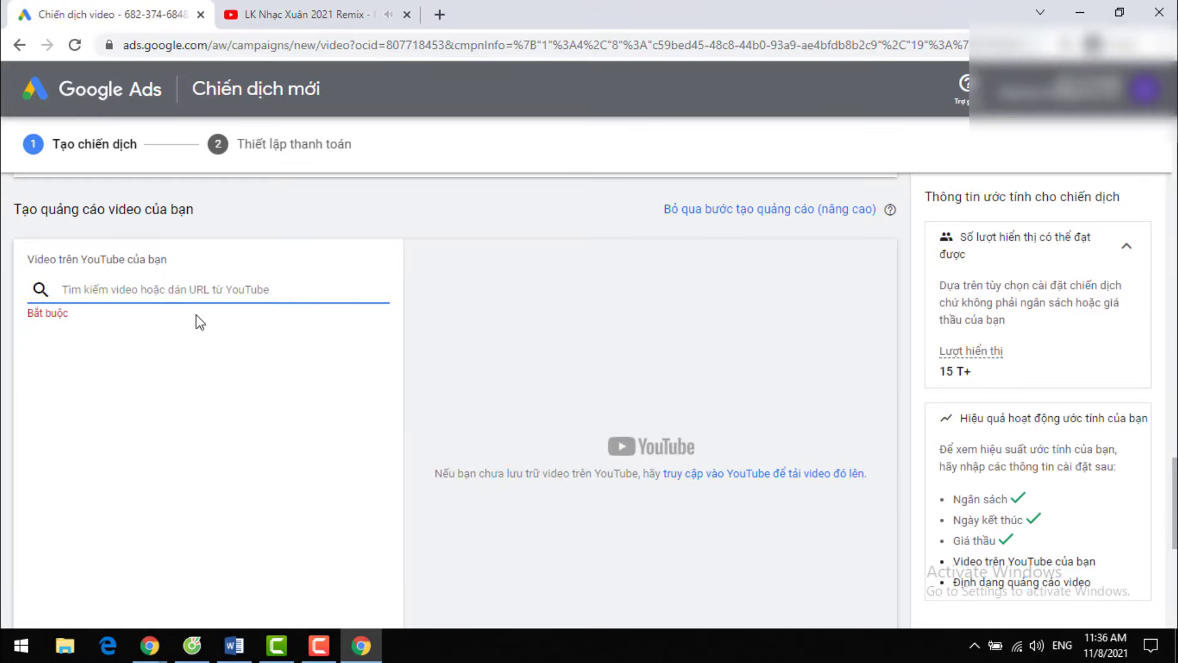
key(ctrl+v)
- Choose the video discovery format (Quảng cáo video discovery) for the video ad
scroll(137, 344, down, 4)
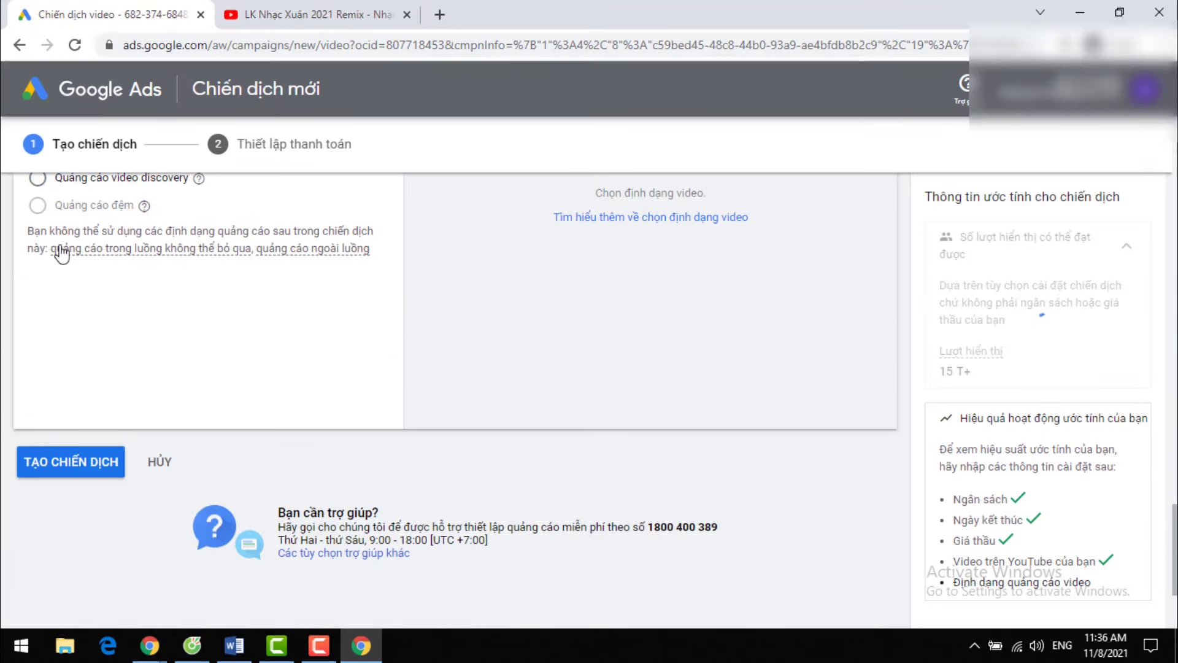
scroll(49, 294, up, 2)
click(37, 344)
scroll(184, 365, down, 1)
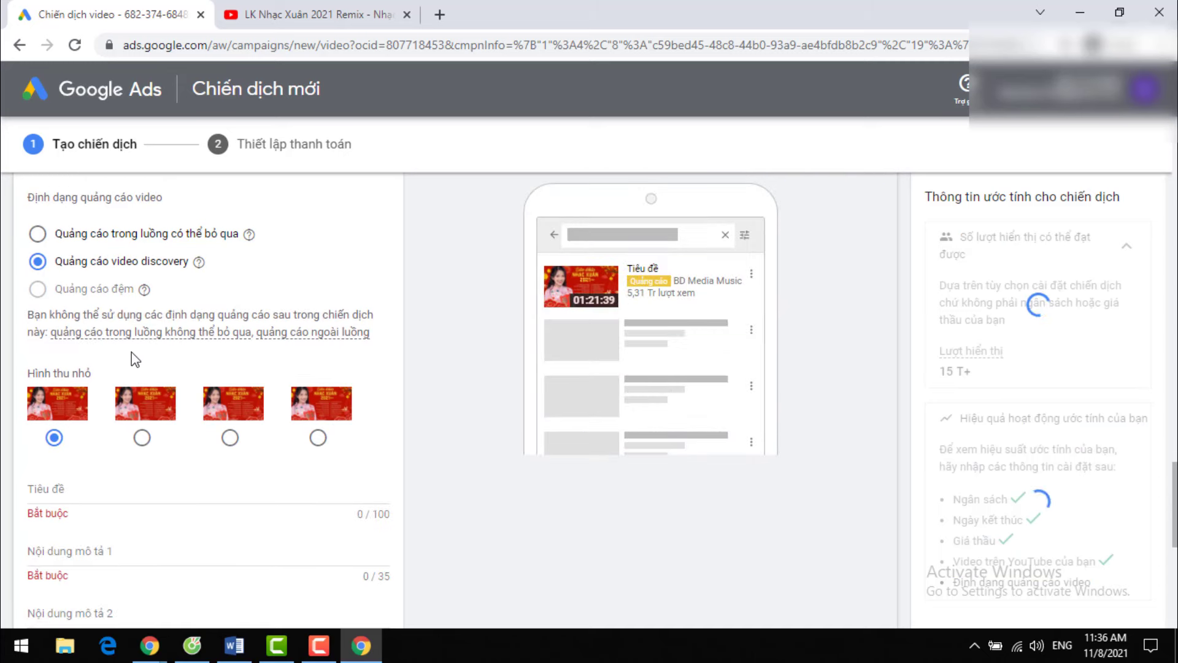
- Fill in the ad text with the headline "abn", description 1 "dnbd" and description 2 "fnbs"
scroll(135, 359, down, 1)
click(61, 405)
text(â)
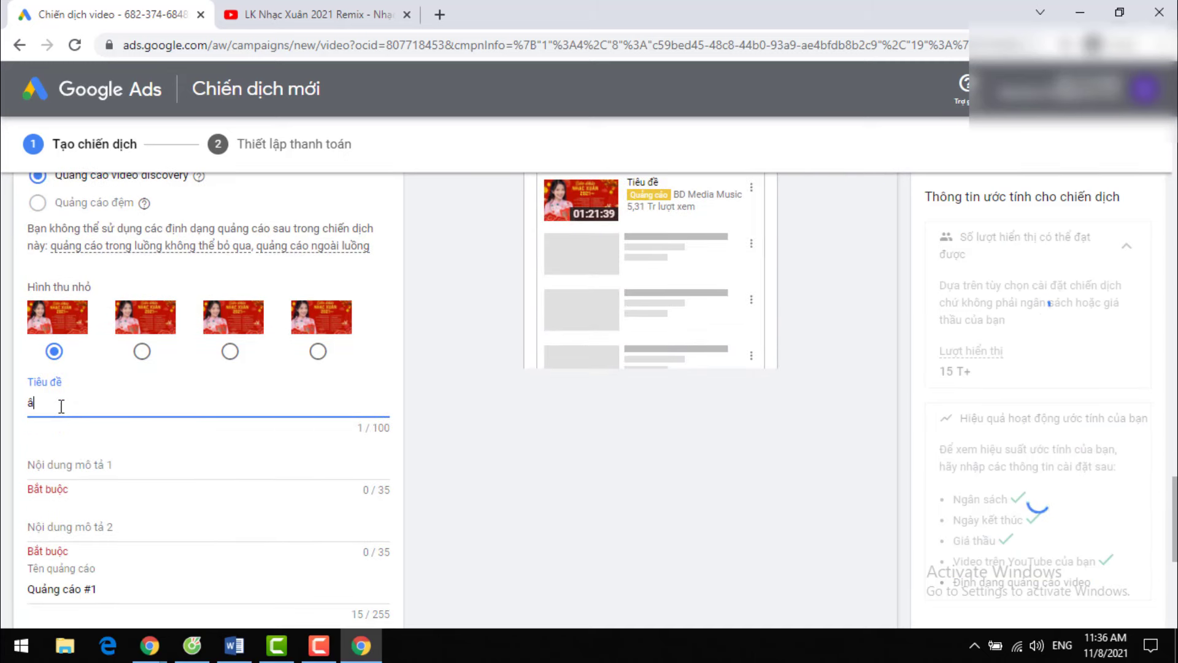
text(a)
key(BackSpace)
text(b)
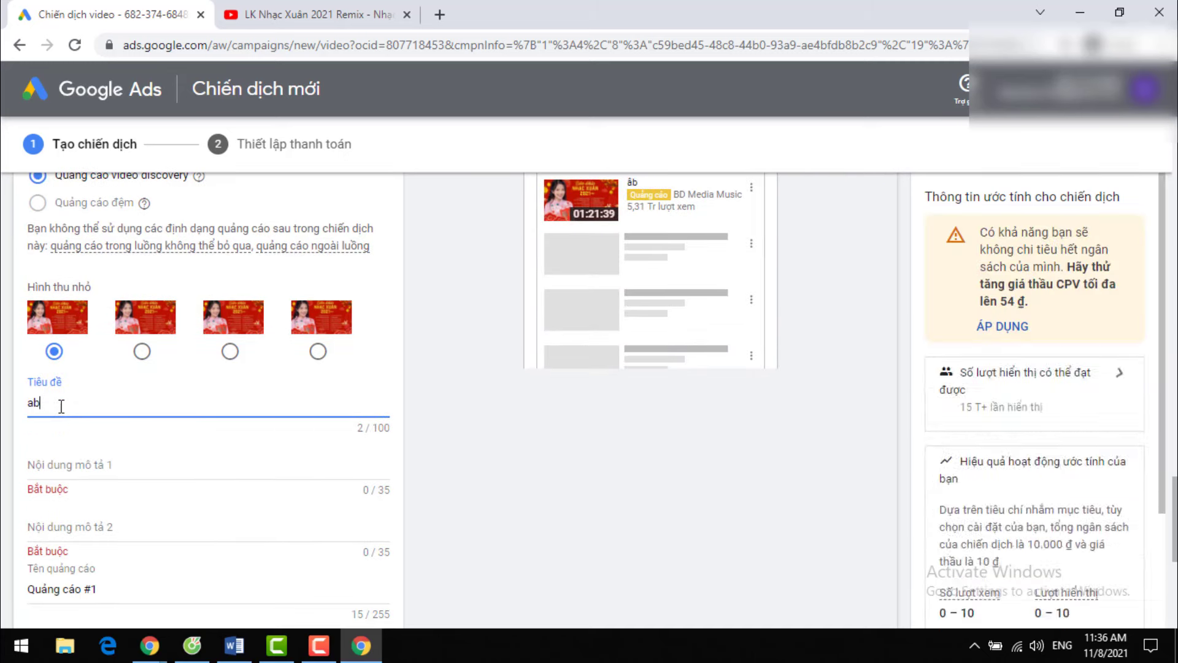
text(n)
click(78, 468)
text(dnbd)
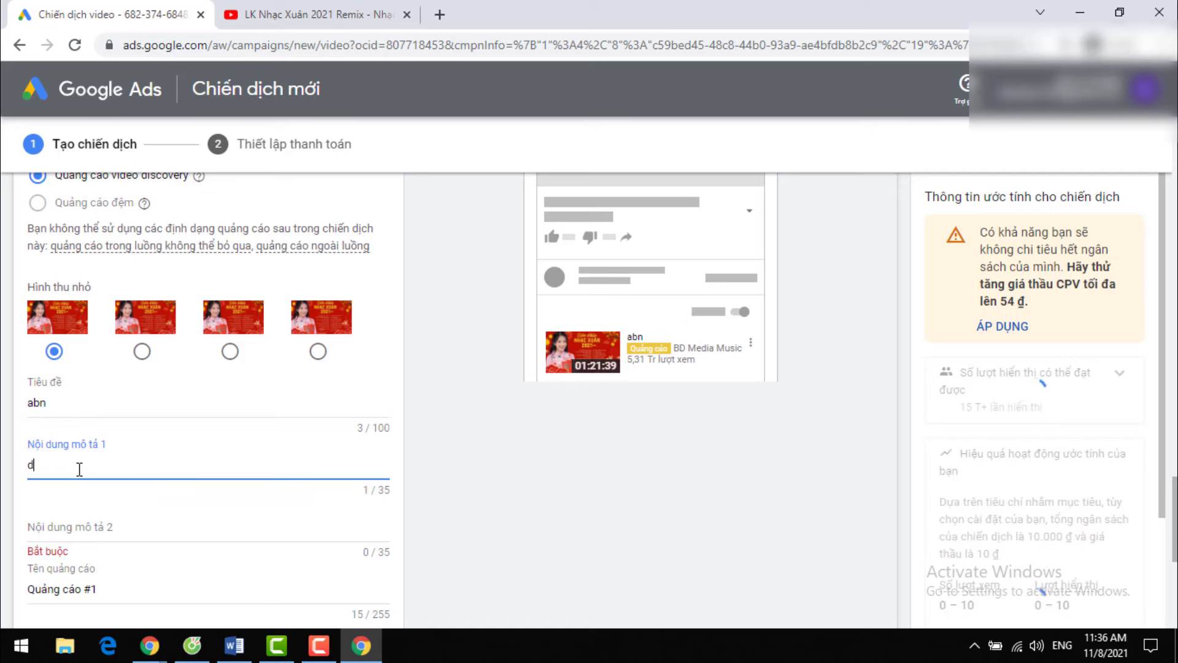
click(82, 529)
text(fnbs)
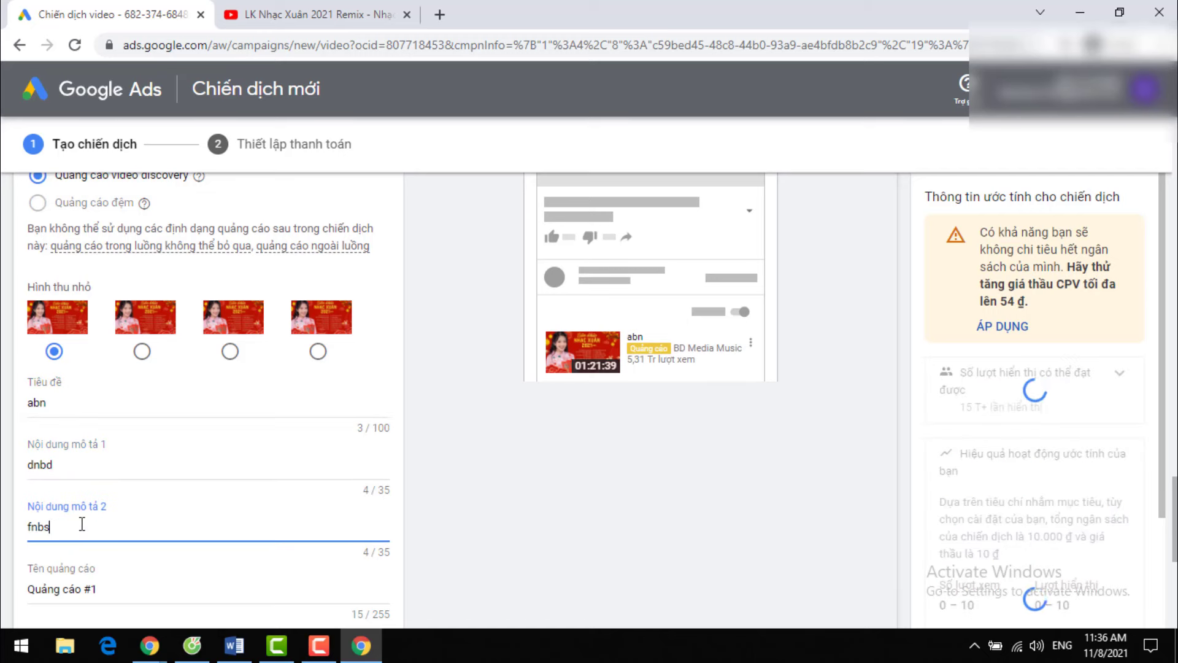
- Create the campaign from the completed video ad form
scroll(172, 468, down, 3)
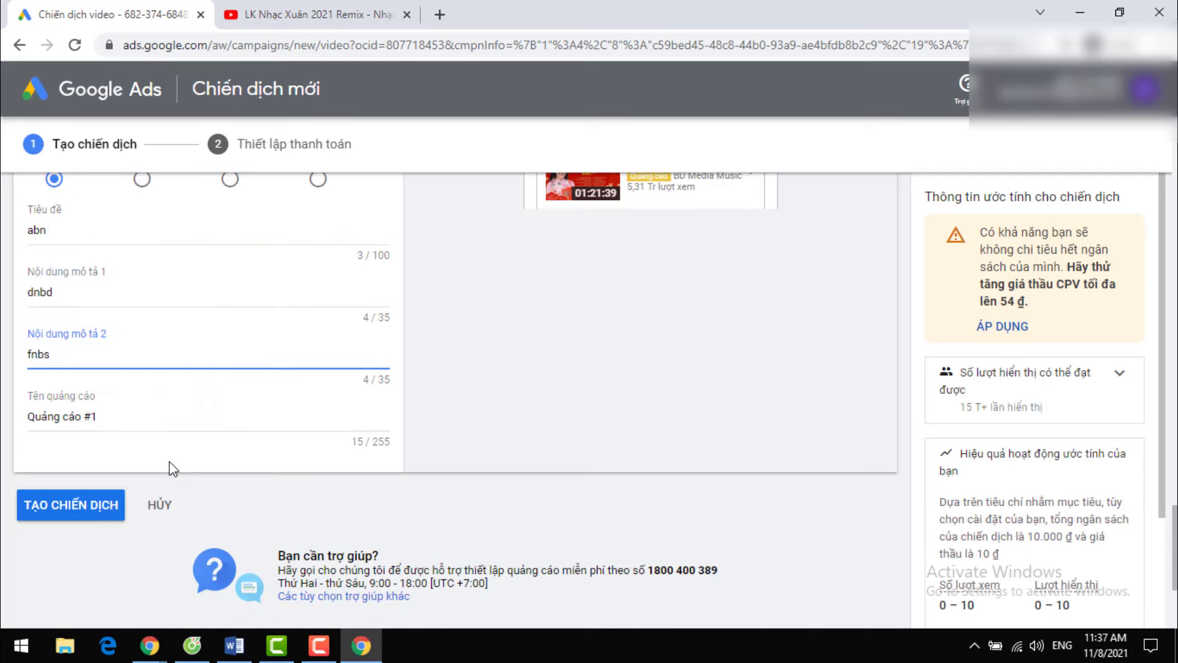
click(77, 512)
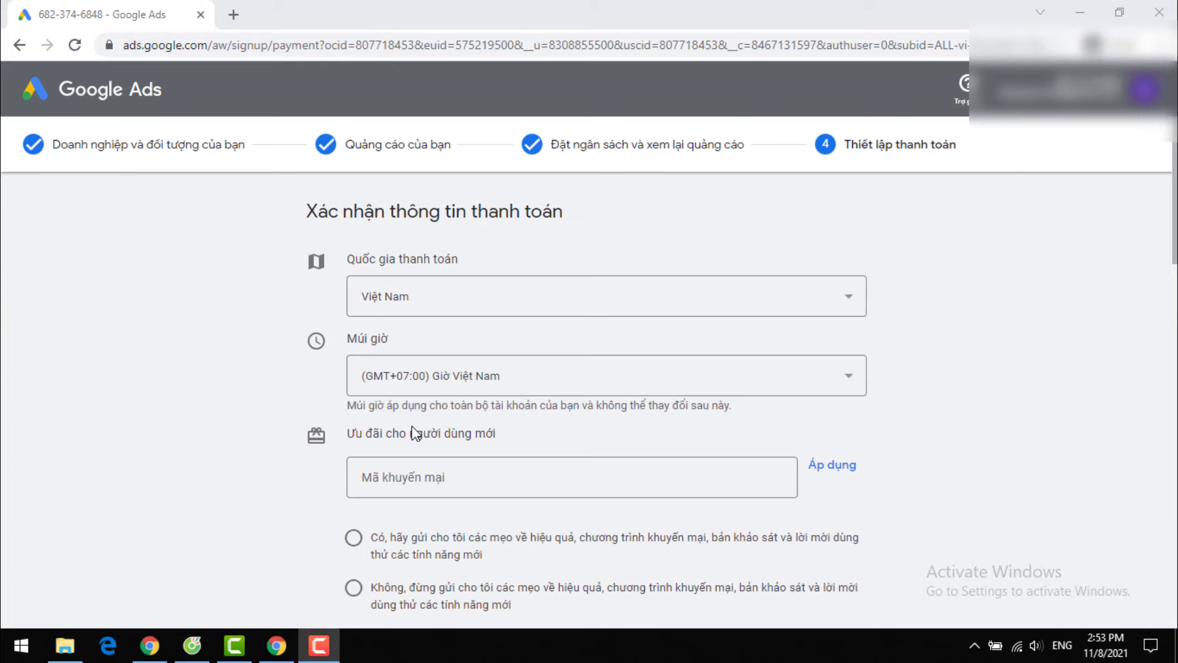
- Look over the payment information form and opt in to receiving performance tips, promotions, surveys and invitations to test new features
scroll(416, 434, down, 10)
scroll(415, 433, up, 7)
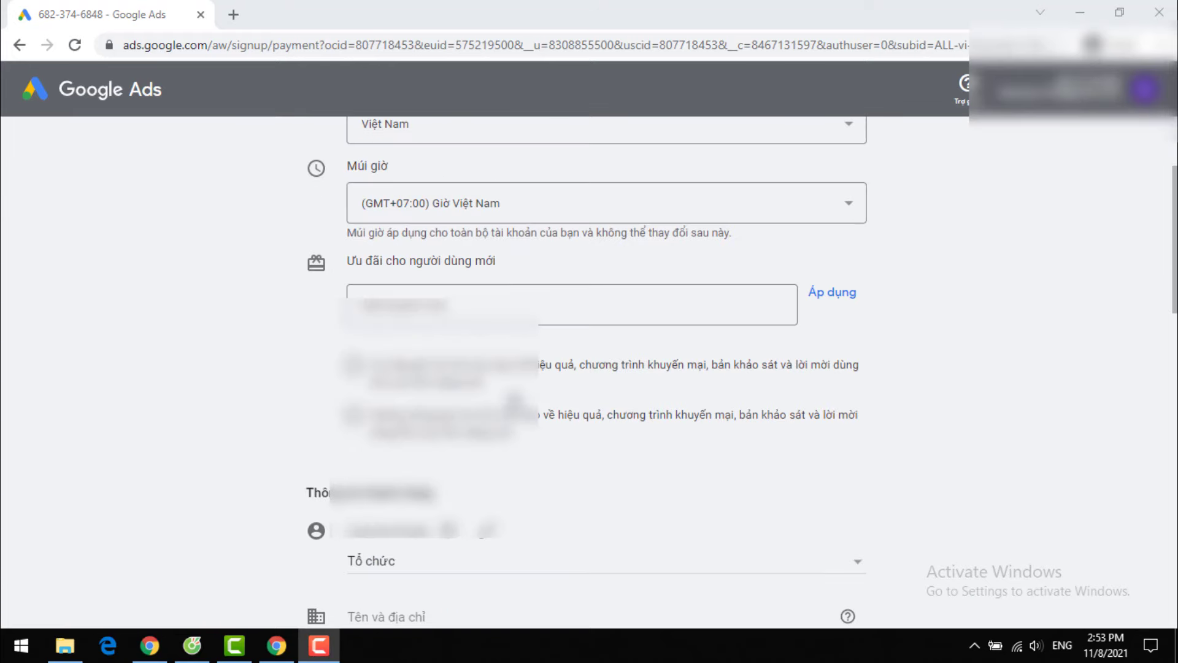
scroll(416, 434, down, 9)
scroll(415, 433, down, 5)
scroll(416, 434, up, 12)
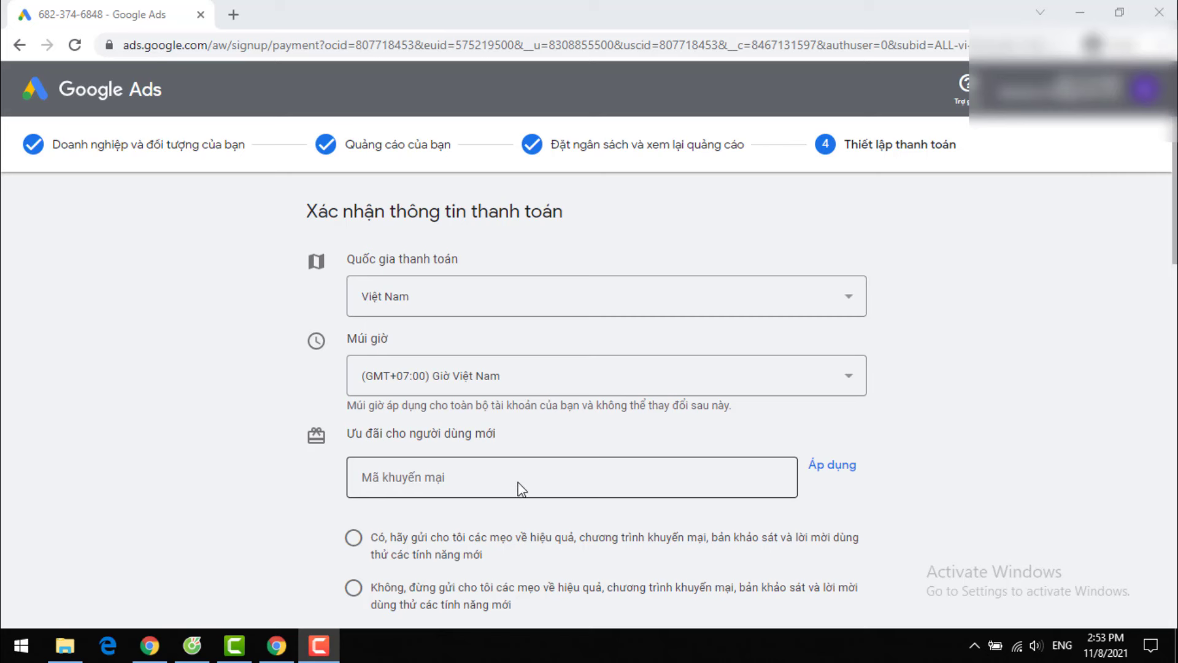
scroll(448, 425, down, 3)
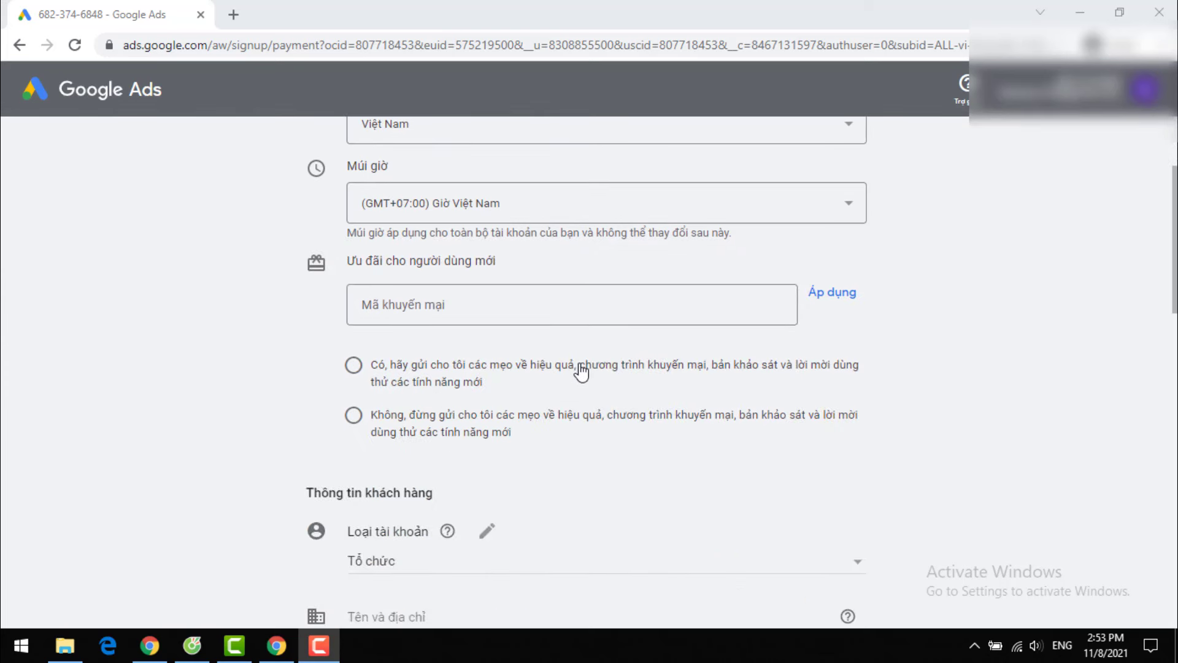
click(381, 384)
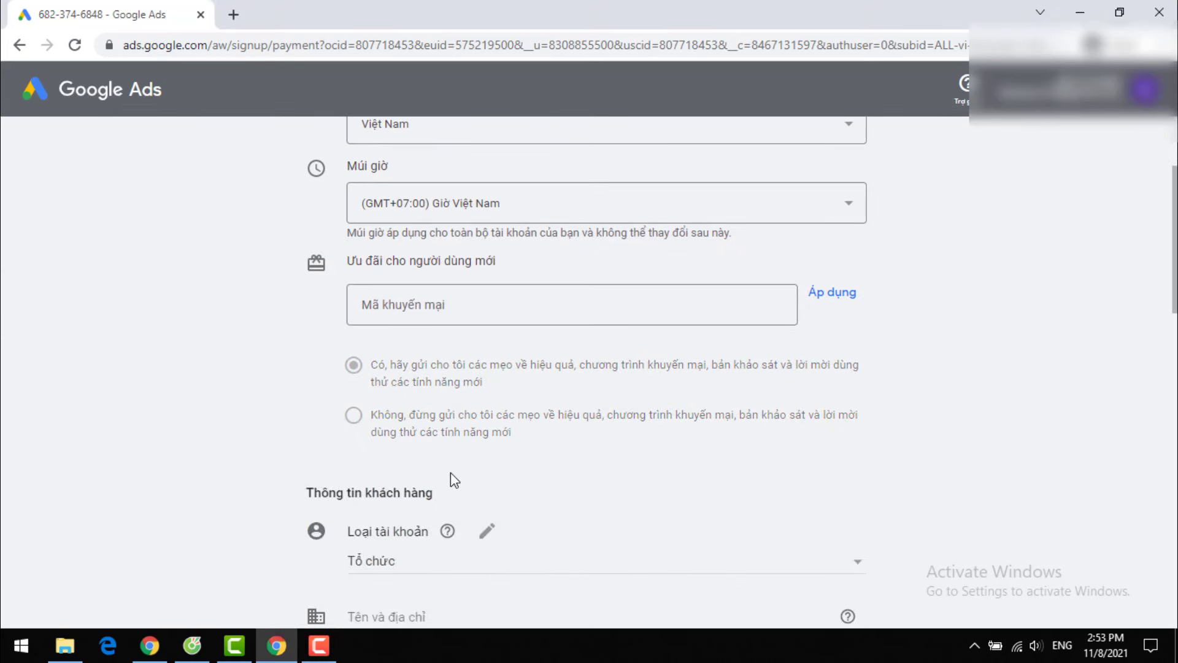
- Set the account type in the customer information to Cá nhân (individual)
scroll(451, 472, down, 2)
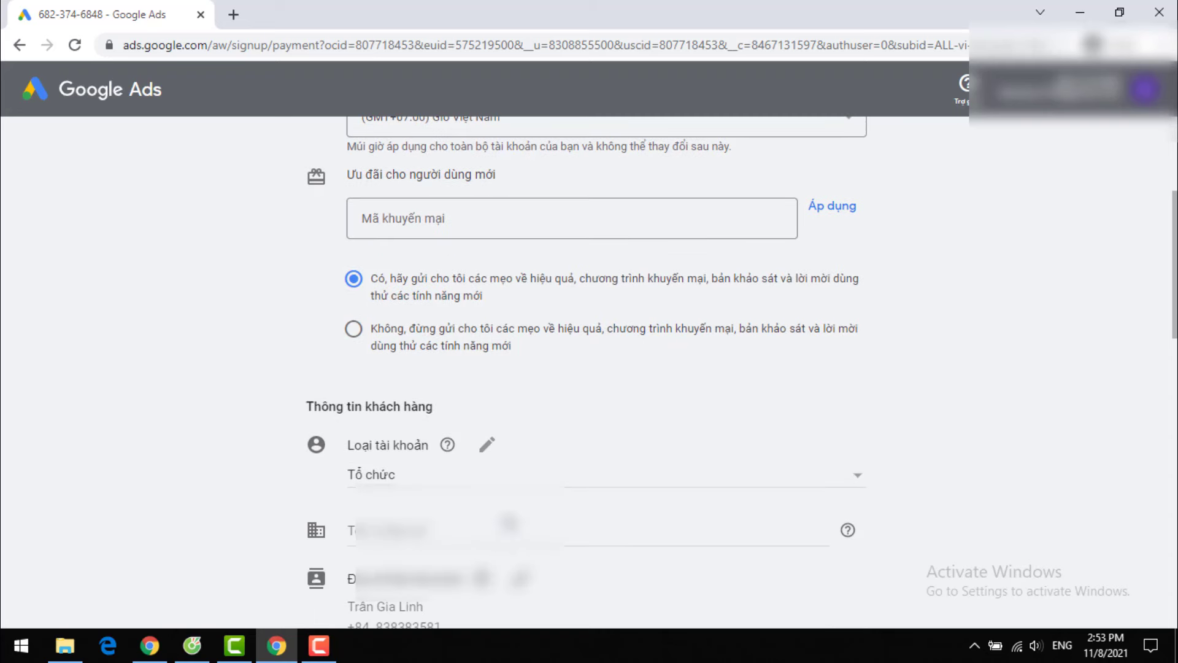
scroll(509, 523, down, 2)
click(511, 395)
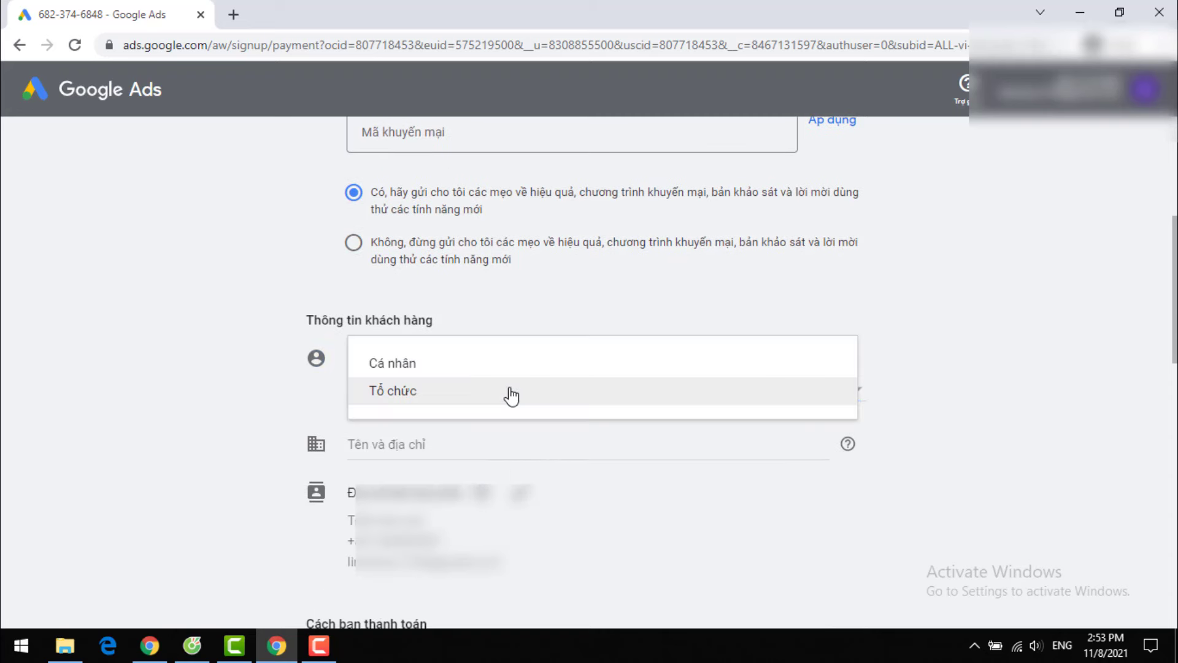
click(451, 400)
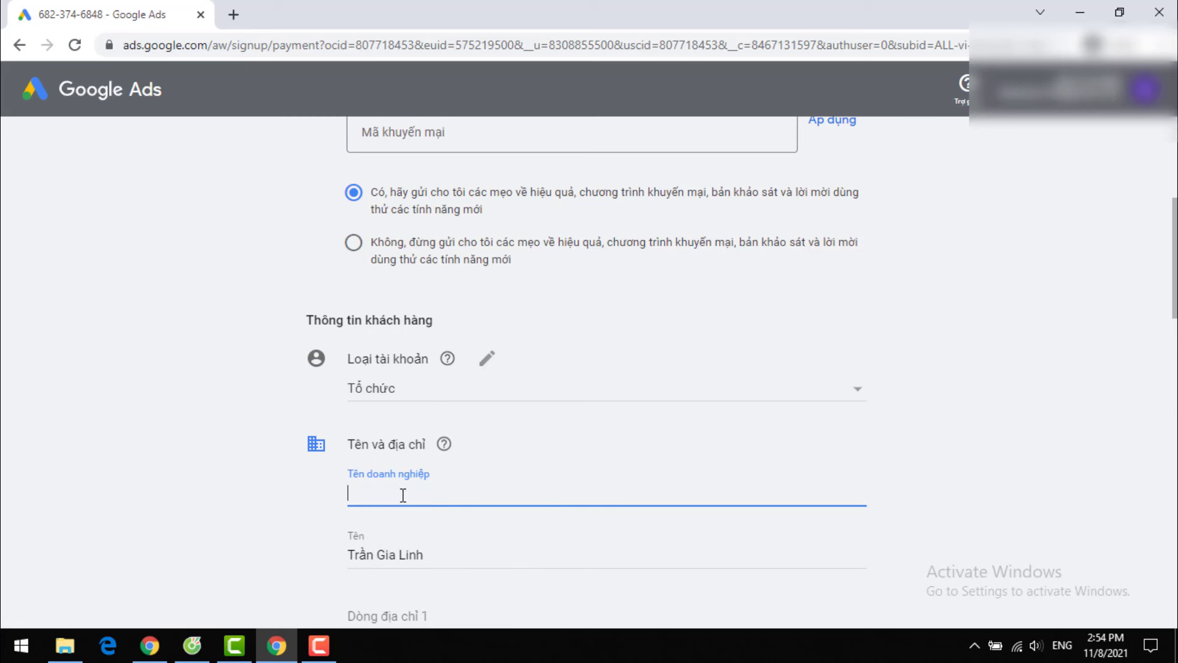
click(453, 400)
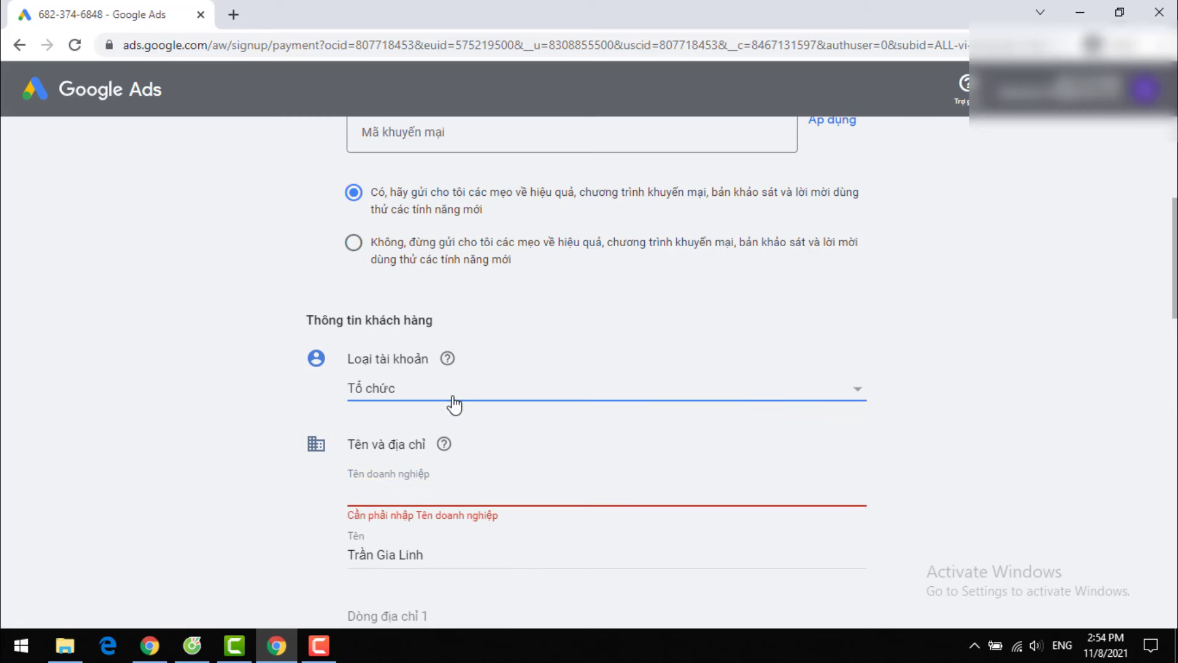
click(420, 372)
- Fill in address line 1 with the customer's street address and address line 2 with the ward
scroll(449, 477, down, 1)
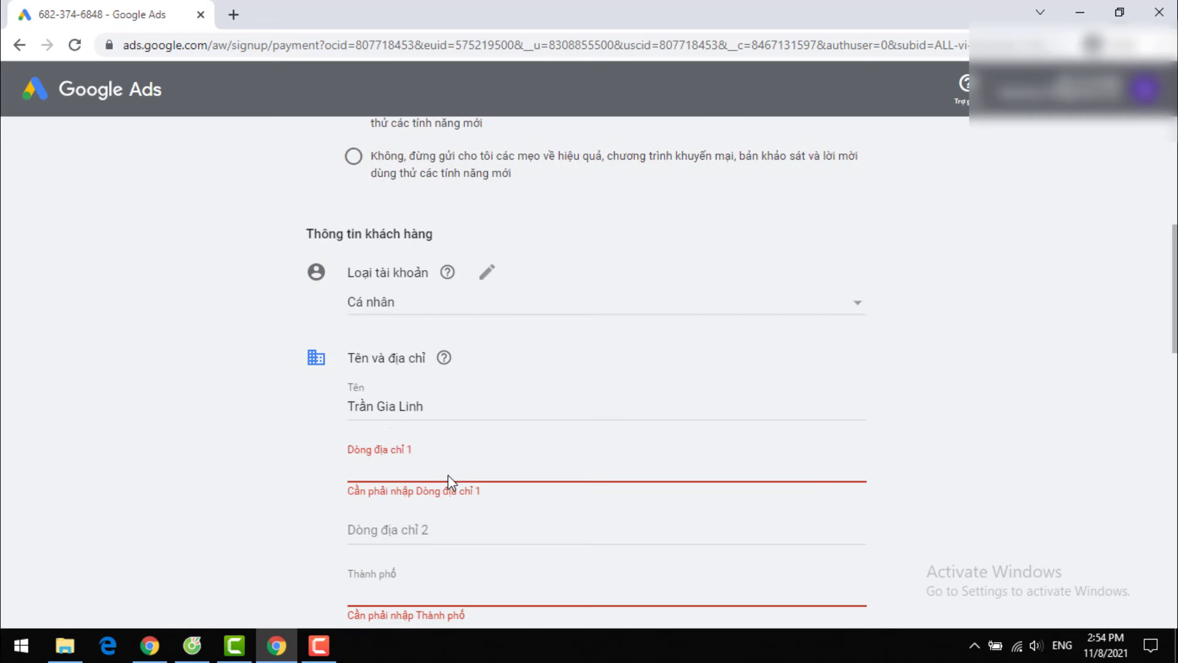
scroll(433, 412, down, 1)
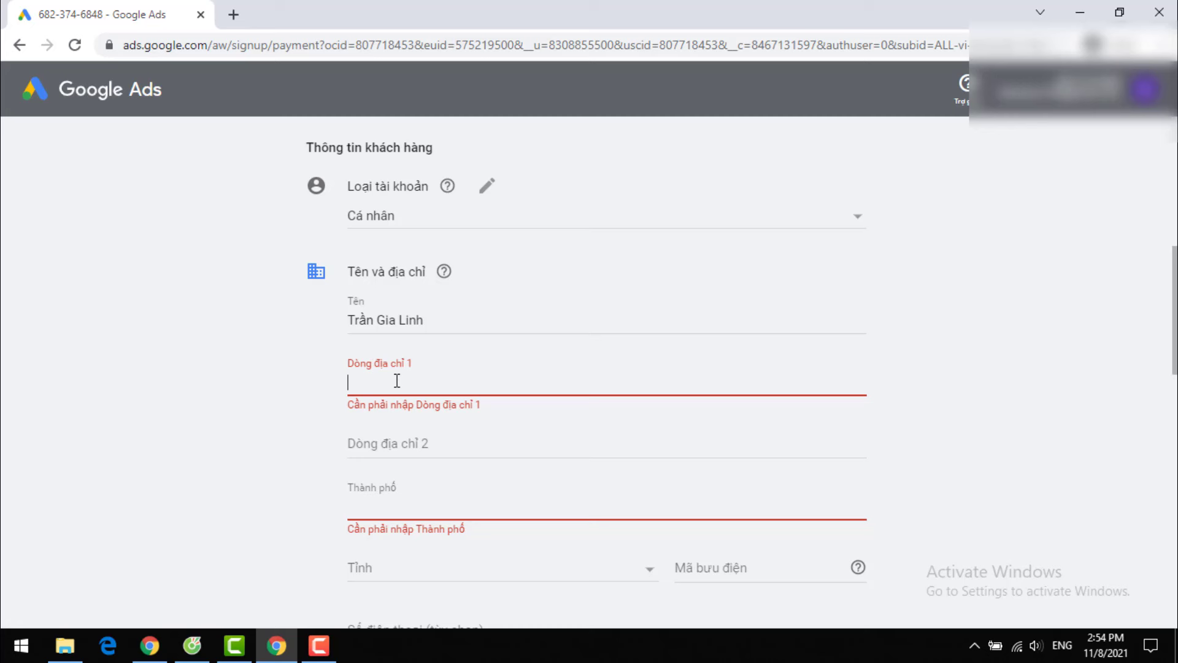
text(số 12)
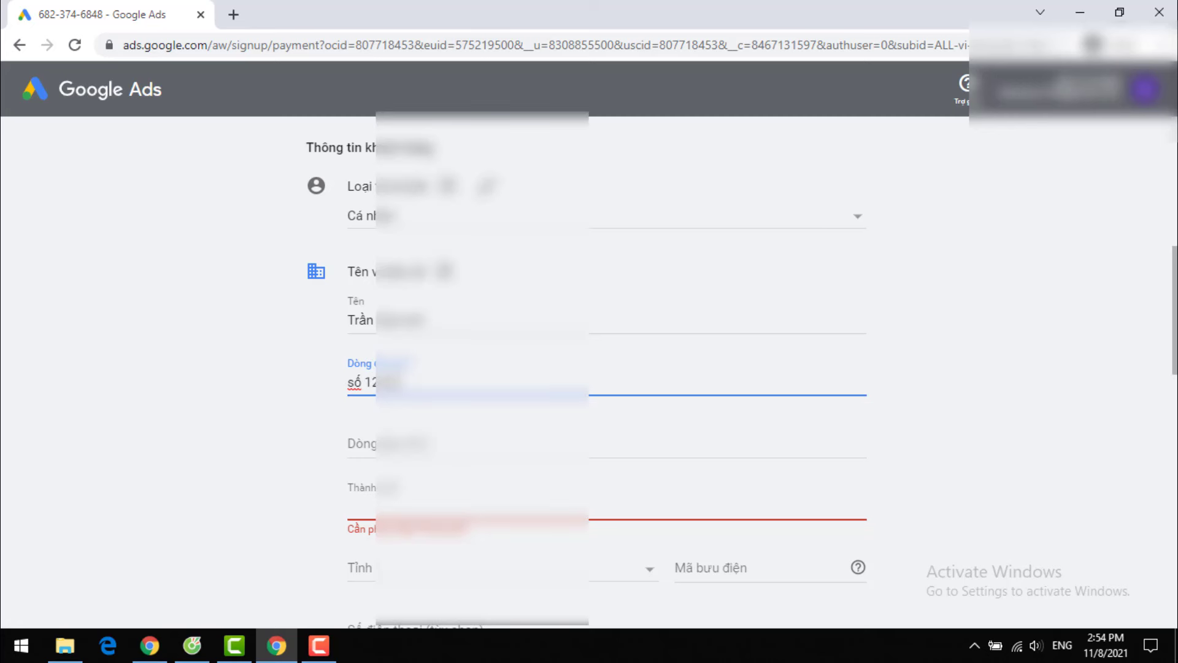
text(ng)
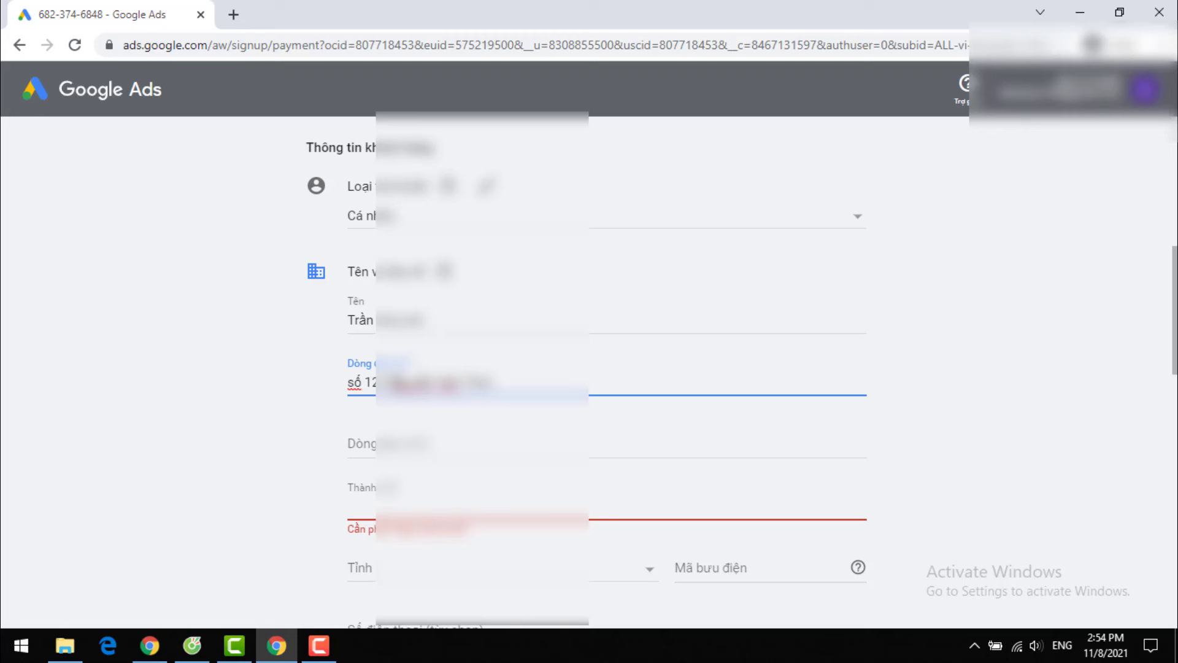
scroll(429, 418, down, 1)
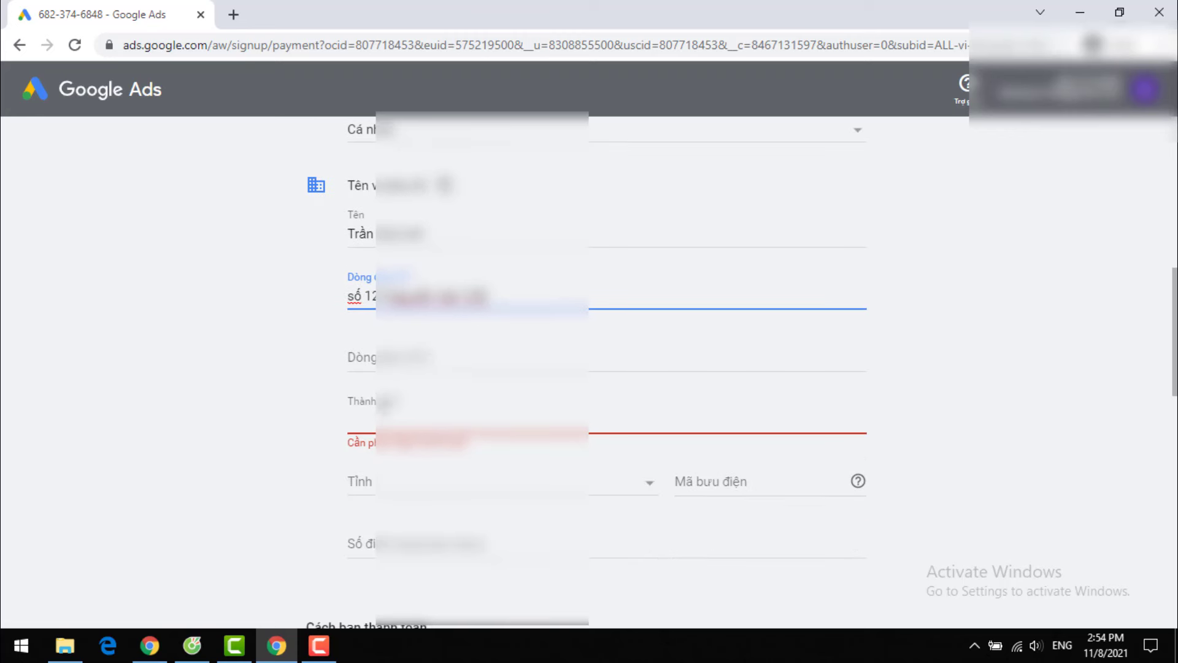
click(368, 359)
text(Phươ)
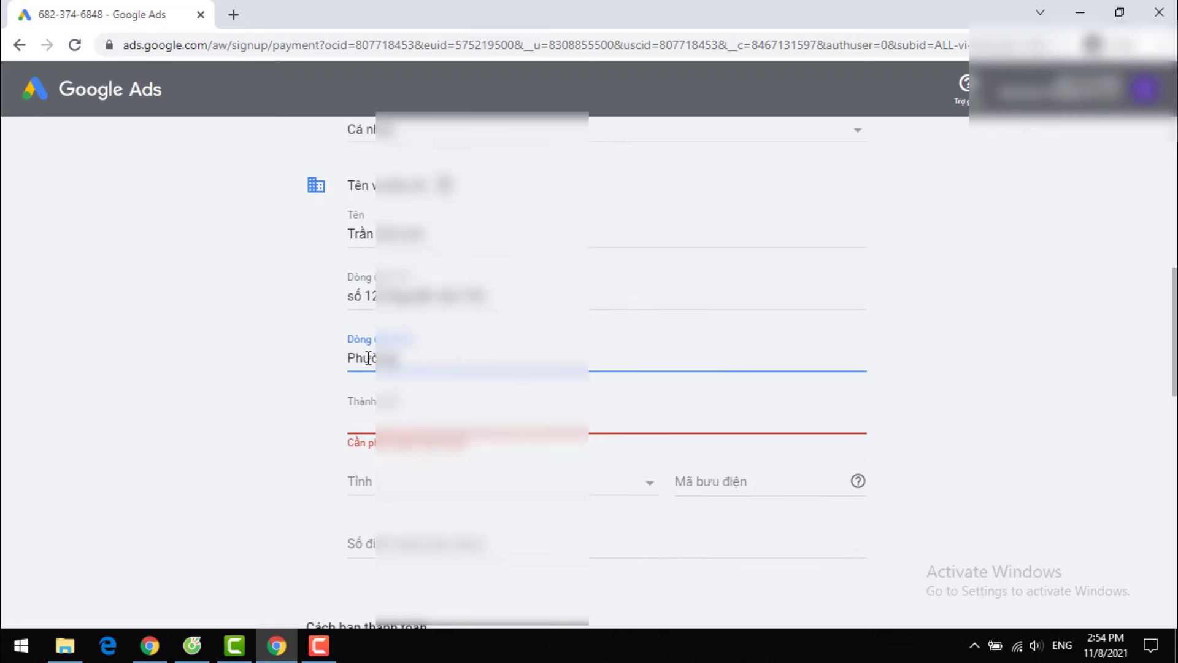
text(ng)
- Enter the customer's city and select the matching province in the name and address section
click(428, 417)
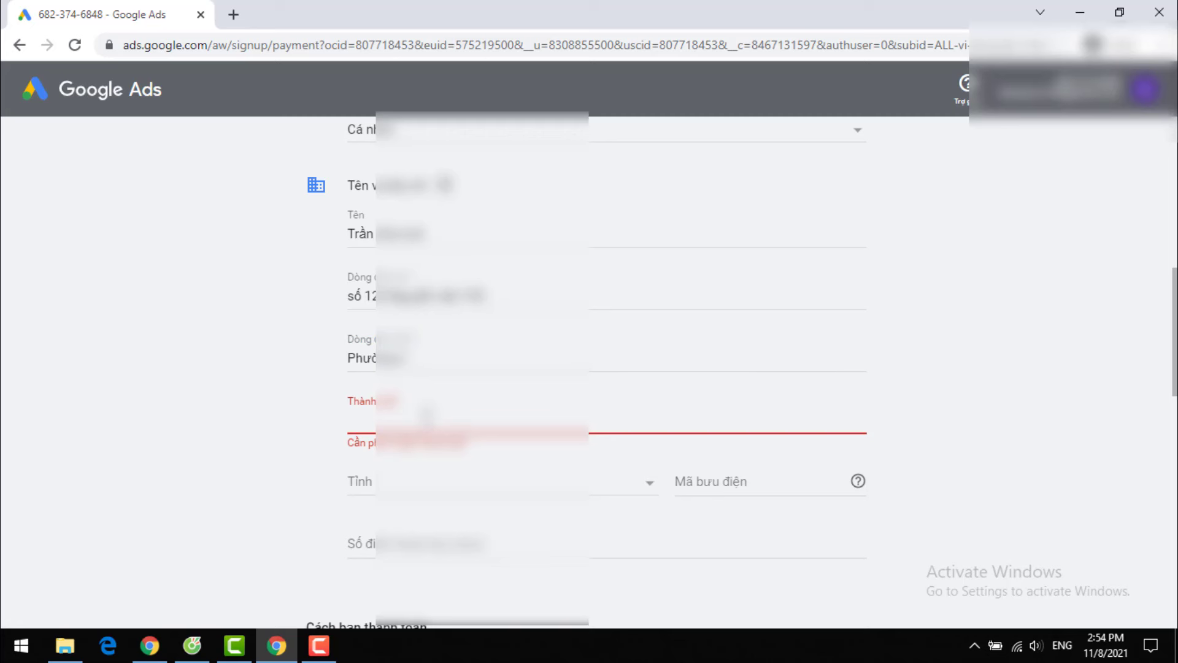
text(D)
key(BackSpace)
text(Bi)
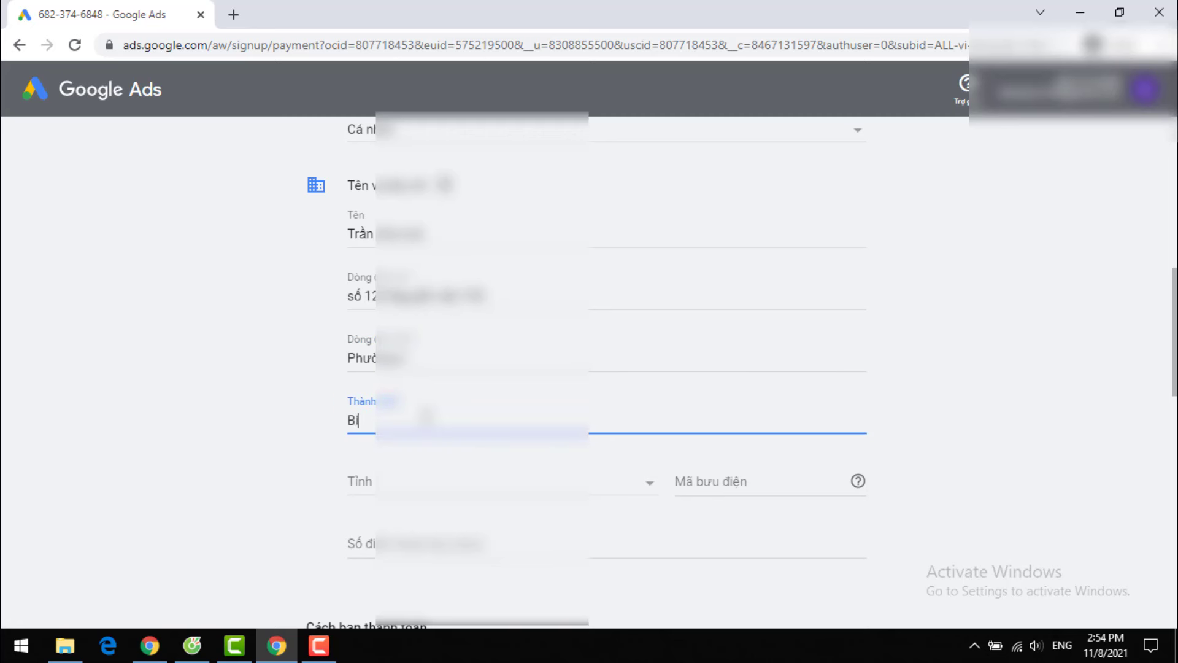
text(ên Hòa)
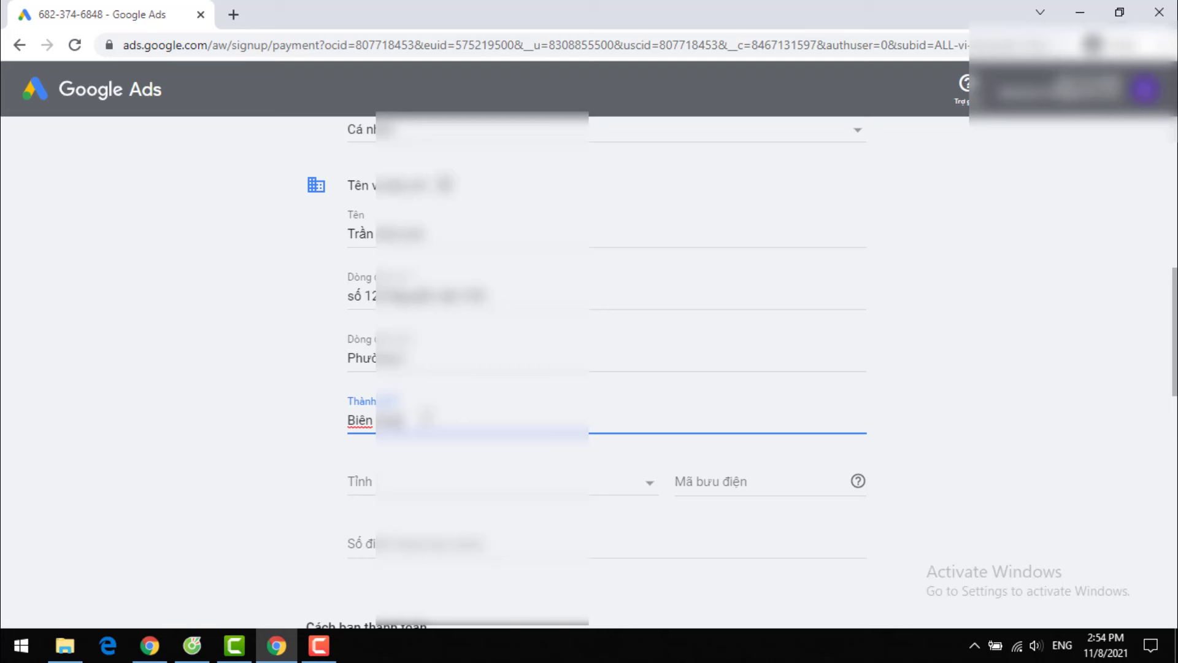
click(478, 489)
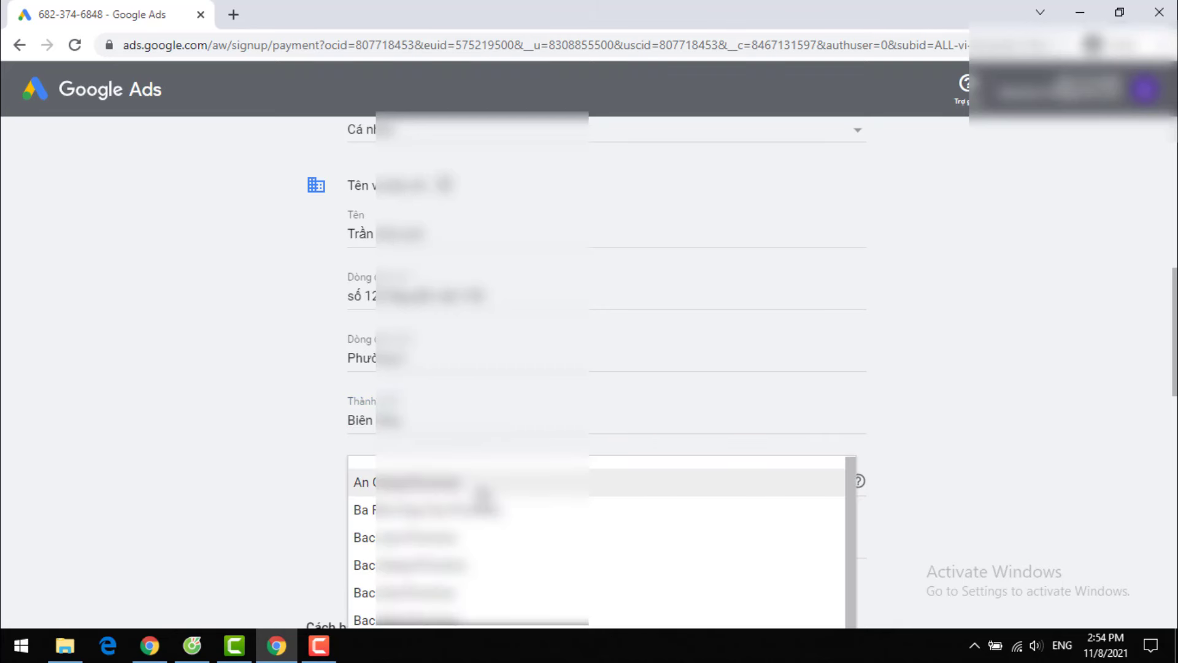
scroll(483, 501, down, 10)
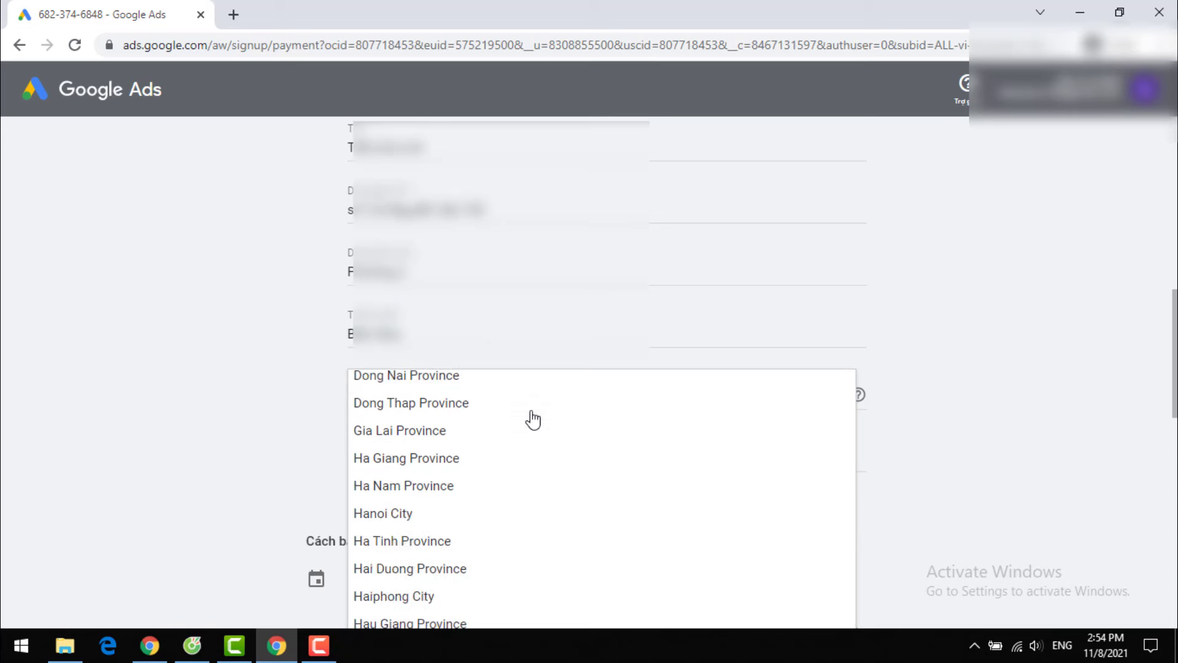
click(438, 377)
click(451, 397)
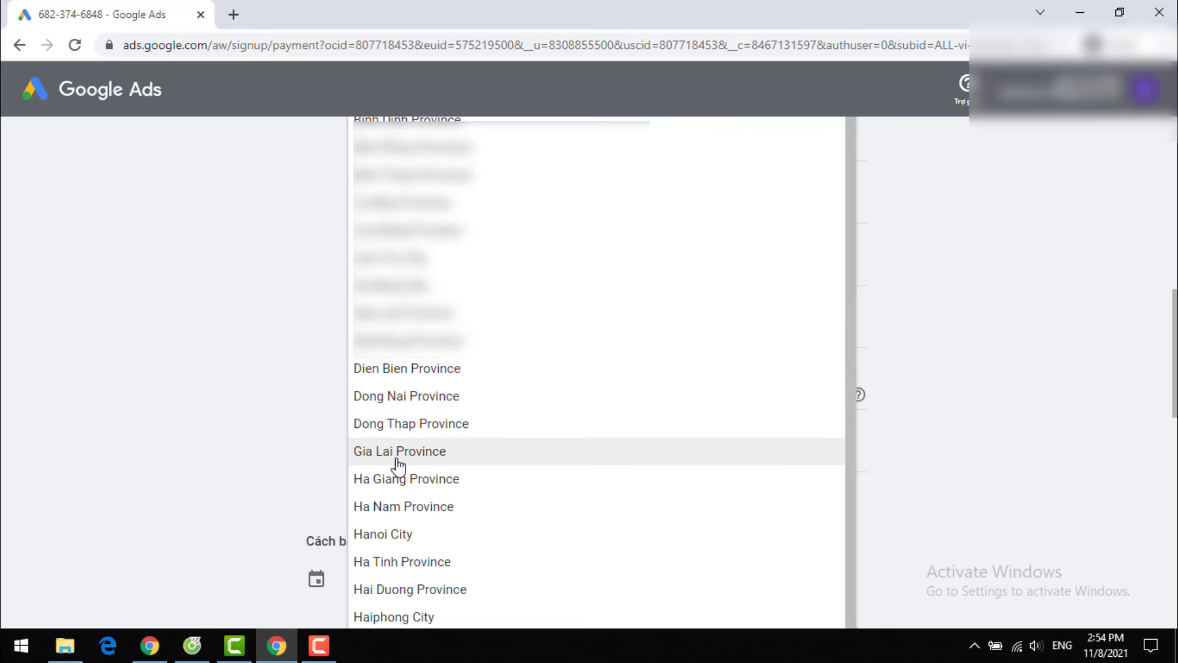
click(399, 399)
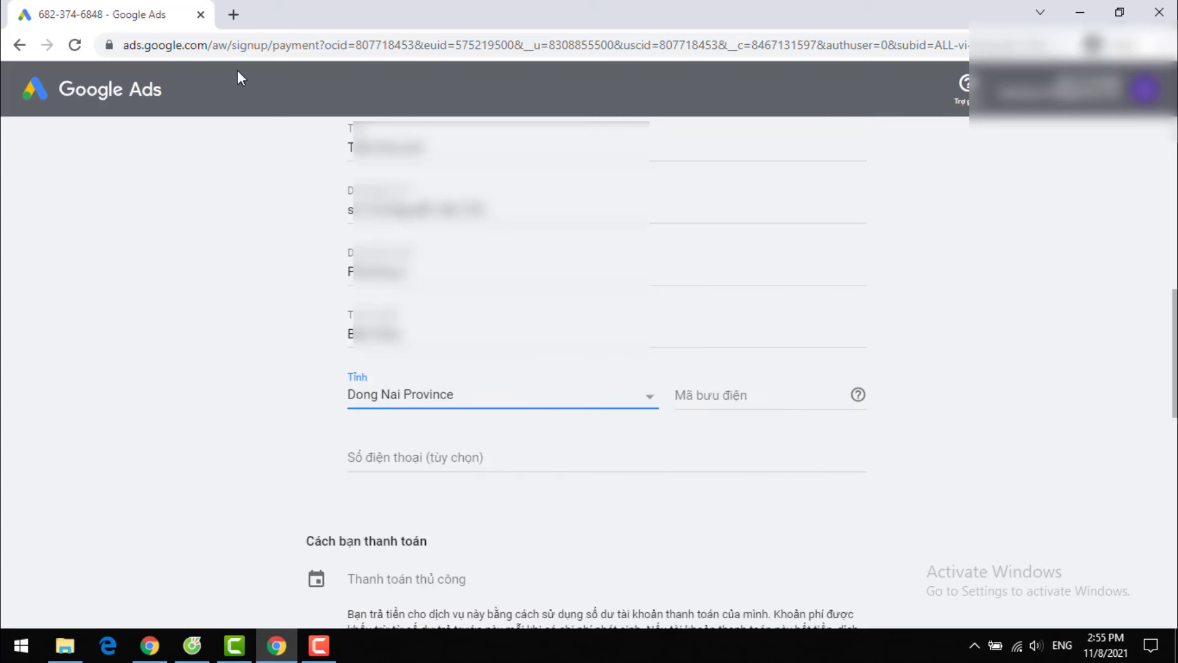
- Search Google for "mã bưu điện đồng nai" in a new browser tab
click(233, 15)
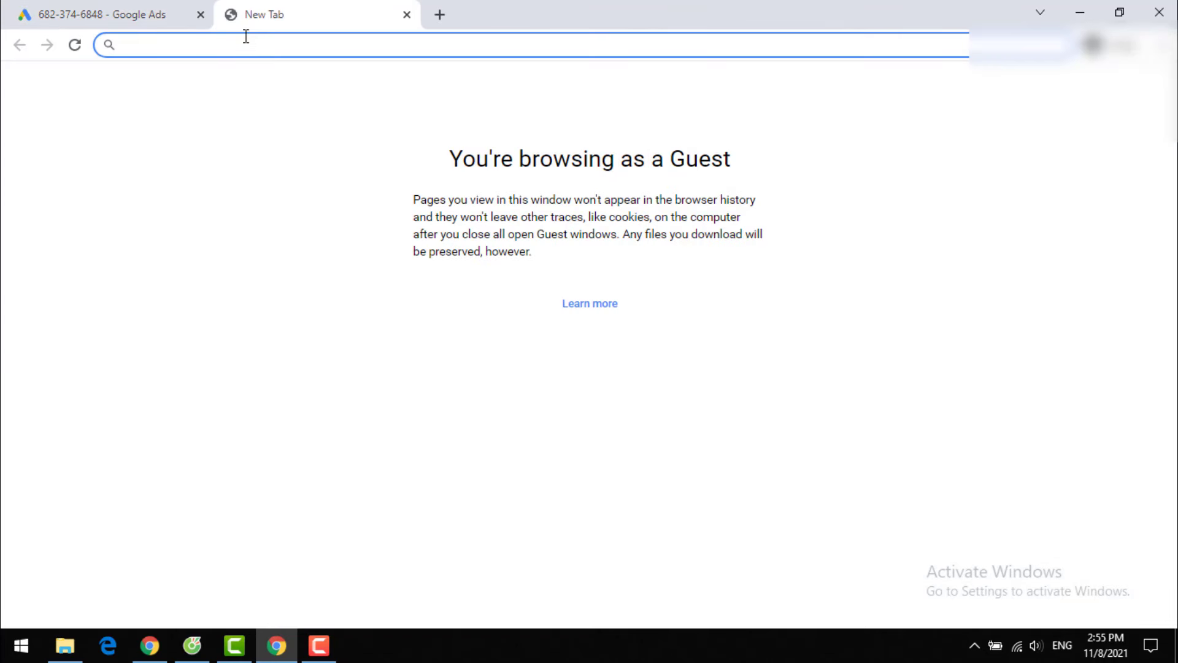
text(mã bưu đie)
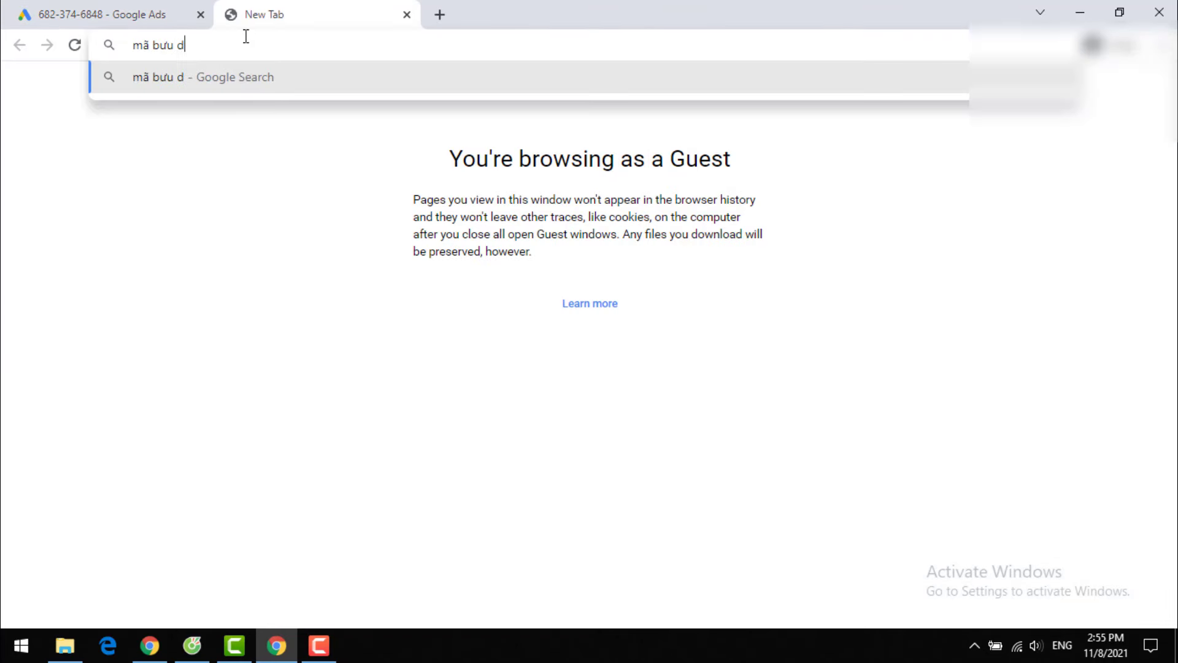
text(êm)
key(BackSpace)
text(ện )
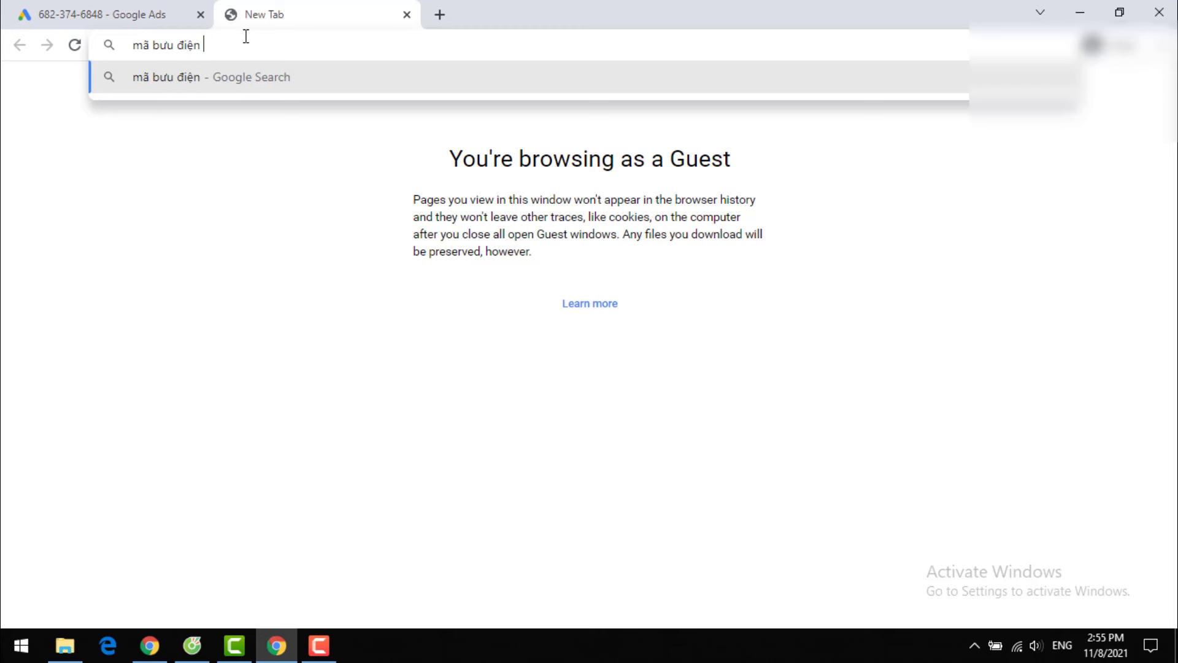
text(đồng nai)
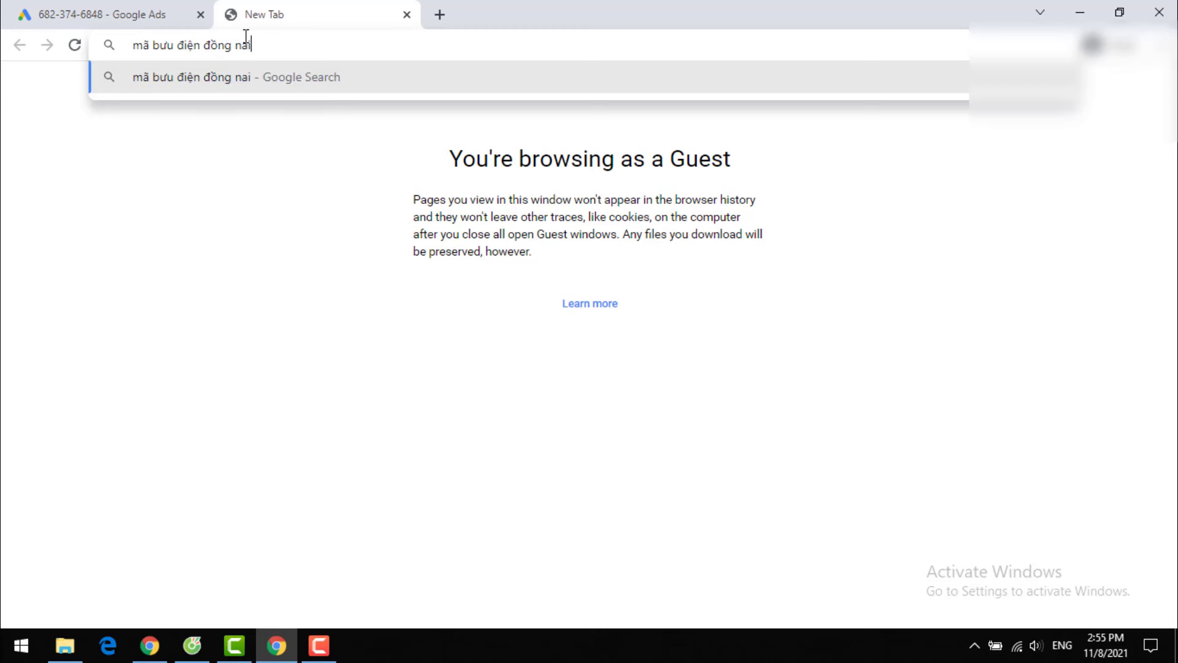
key(Return)
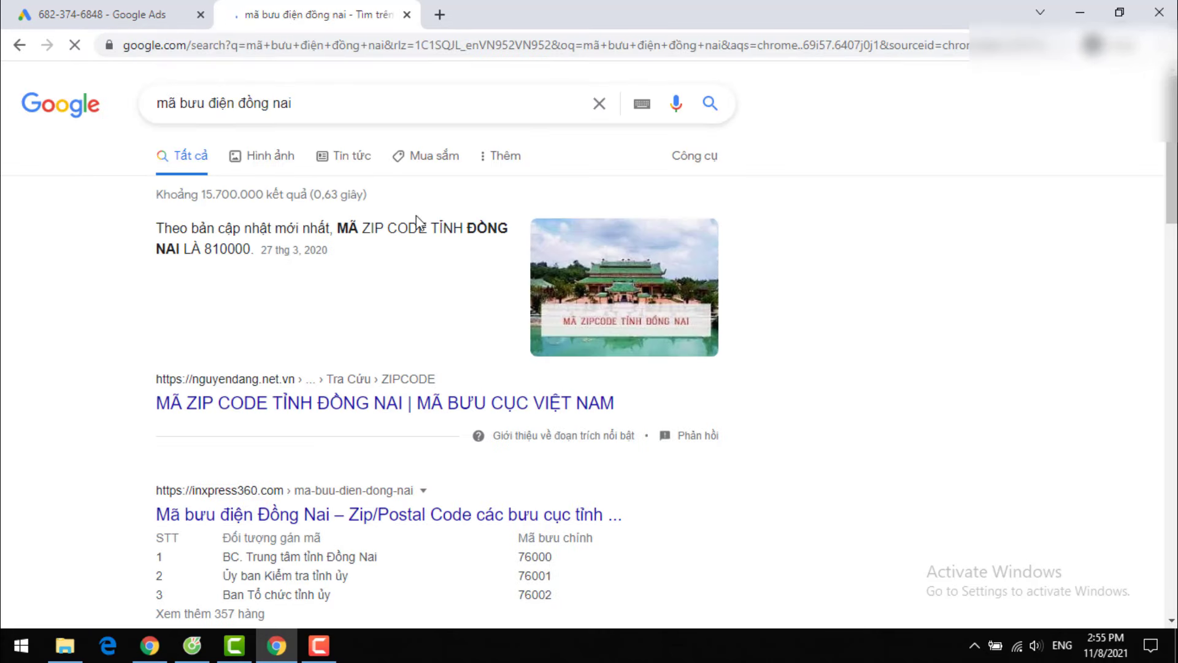
- Open the inxpress360.com result and examine its table of postal codes for the province
scroll(396, 345, down, 4)
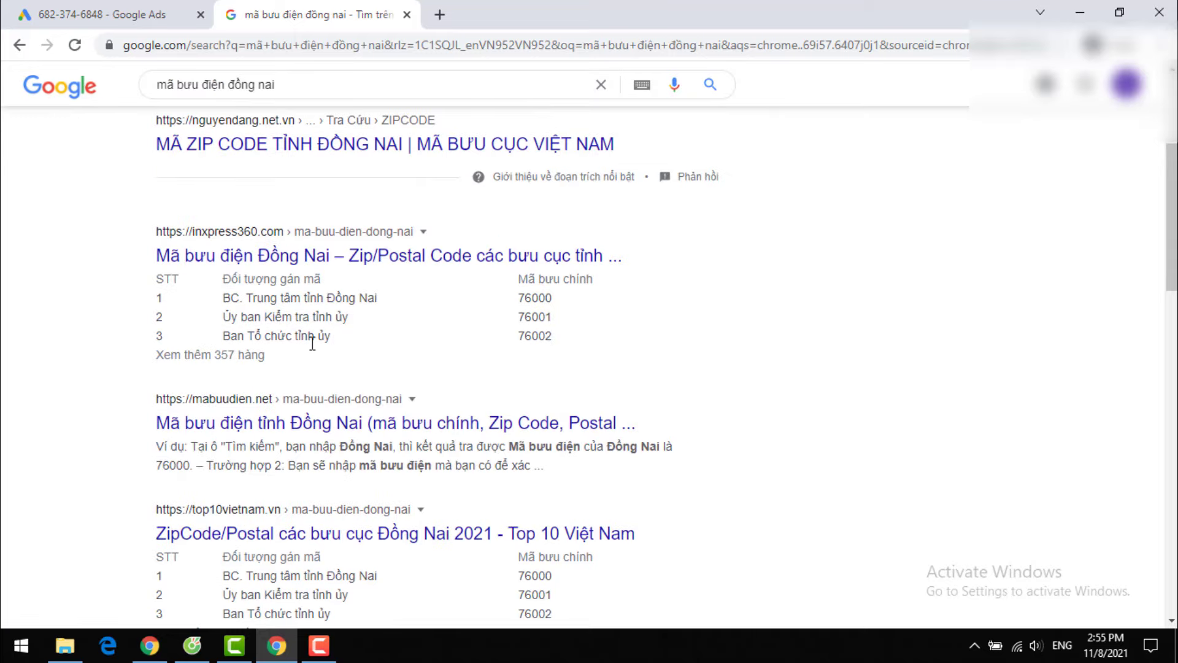
click(292, 258)
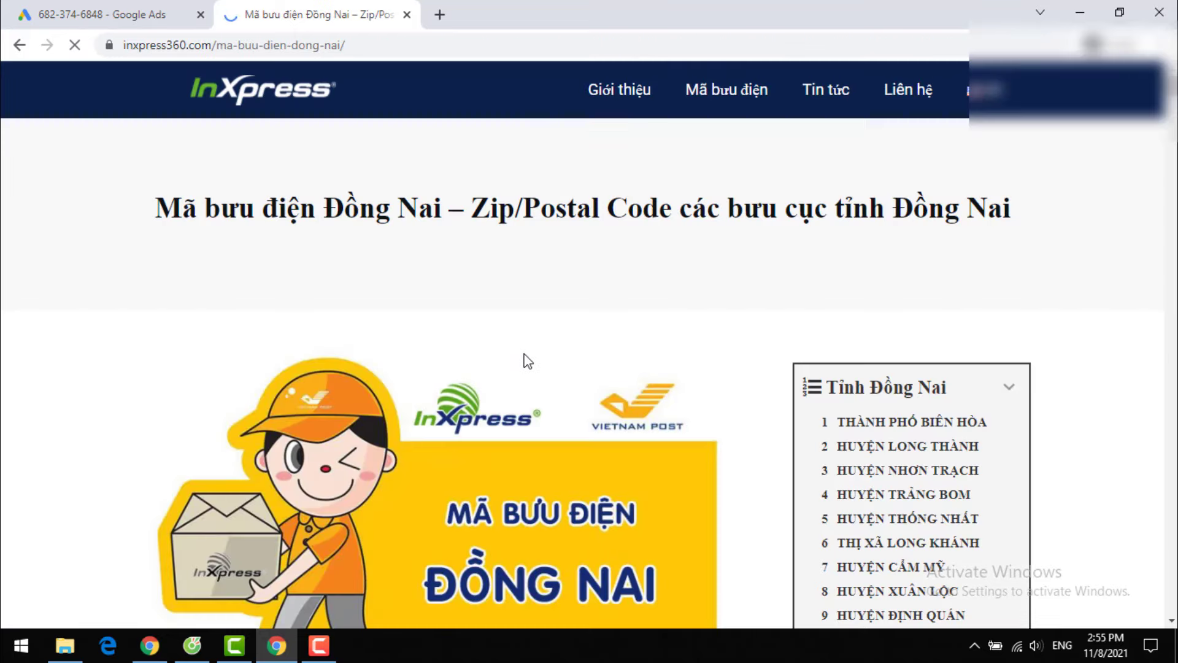
scroll(673, 344, down, 7)
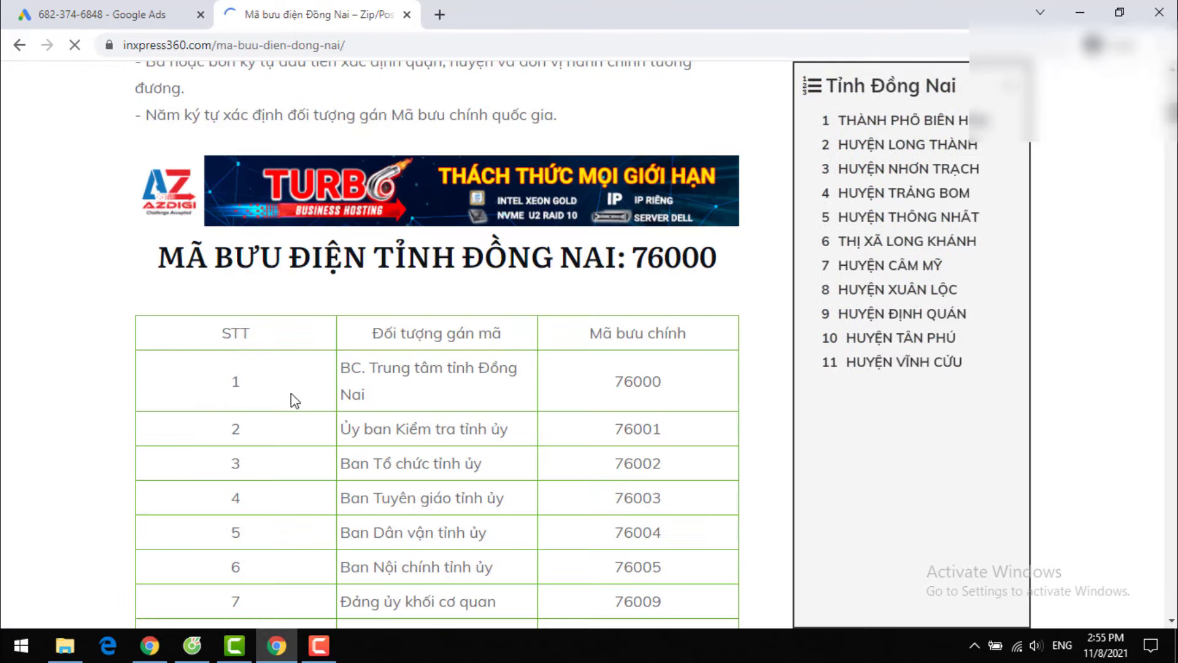
scroll(466, 338, down, 1)
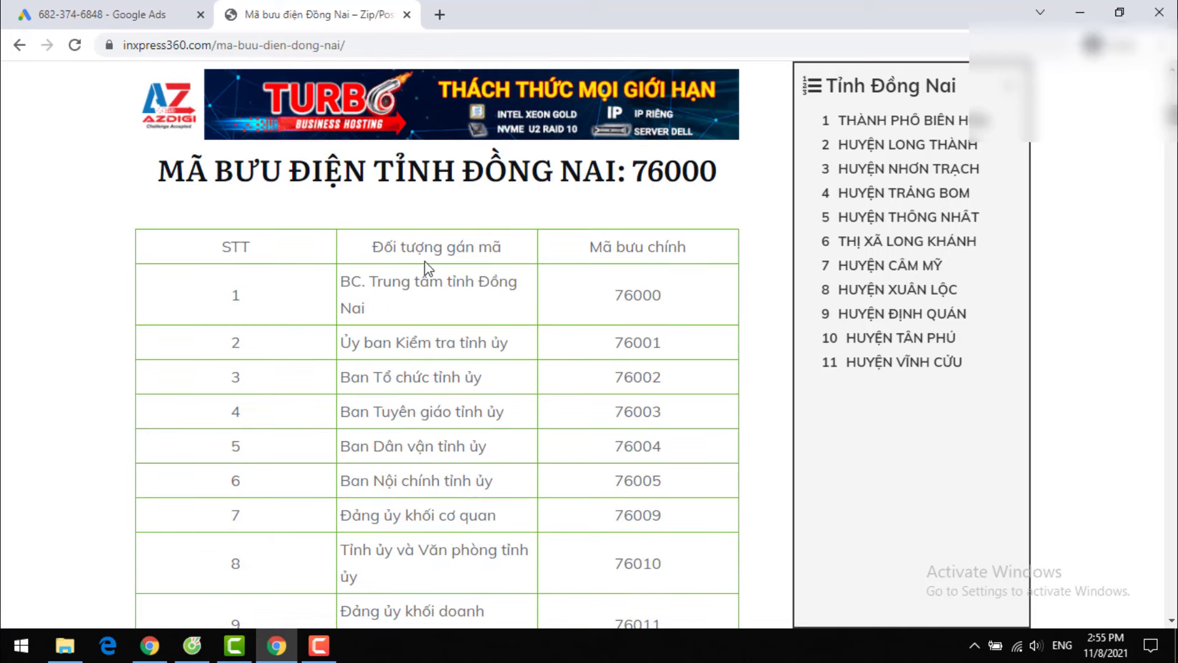
scroll(428, 376, down, 3)
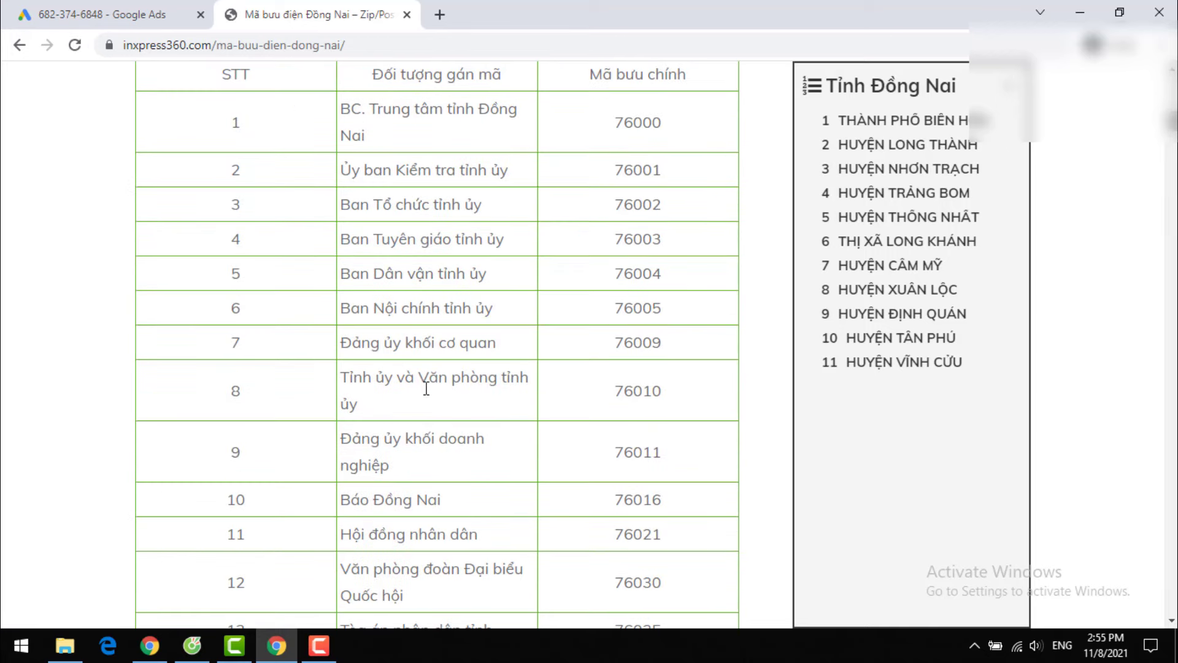
scroll(710, 369, up, 4)
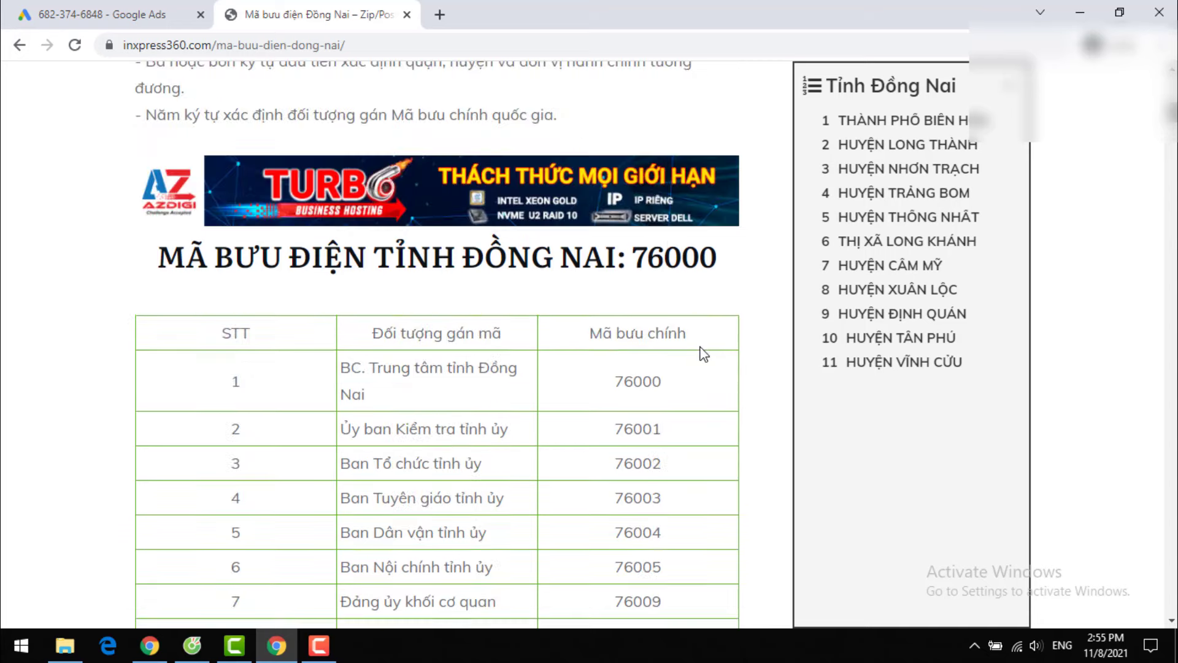
scroll(705, 350, down, 3)
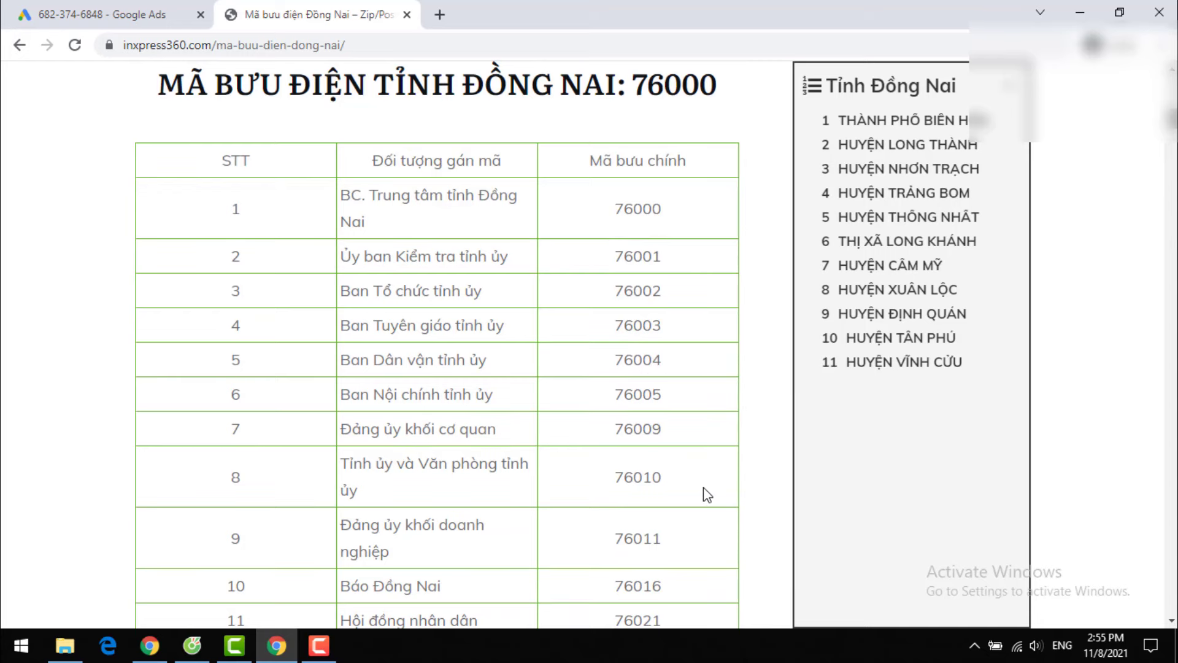
- Copy the postal code from row 8 of the table into the Google Ads customer form and enter the customer's phone number
drag(701, 487, 607, 491)
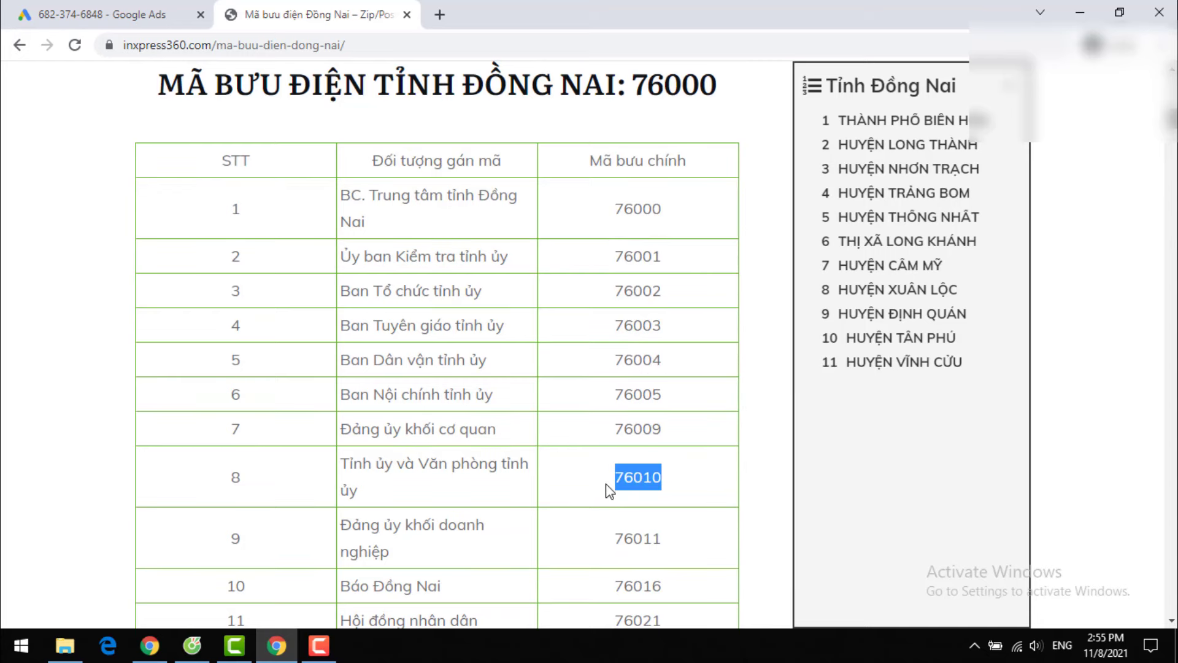
click(130, 23)
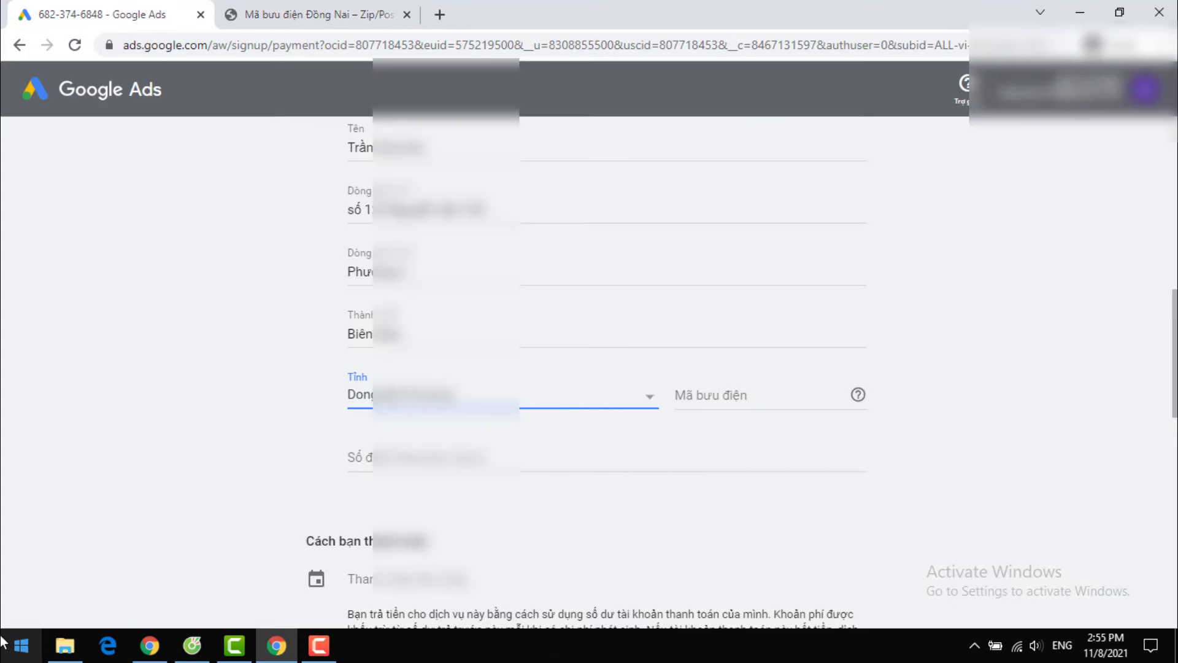
click(704, 402)
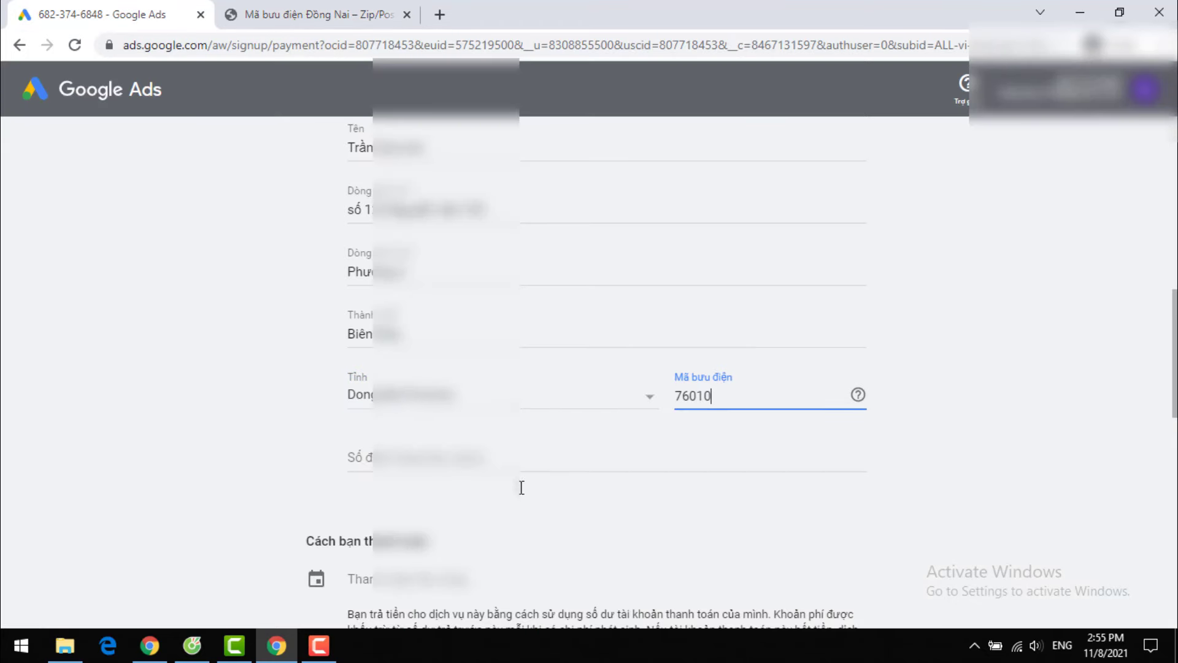
click(415, 471)
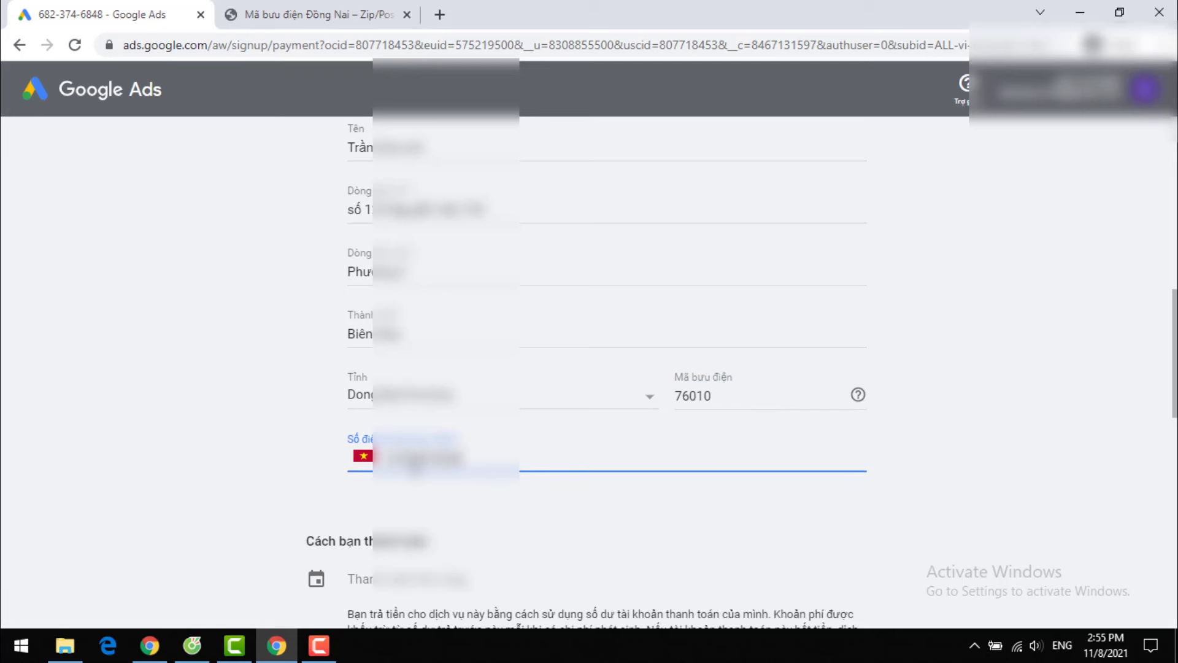
- Set the manual payment amount to 160.000 đ
scroll(415, 470, down, 5)
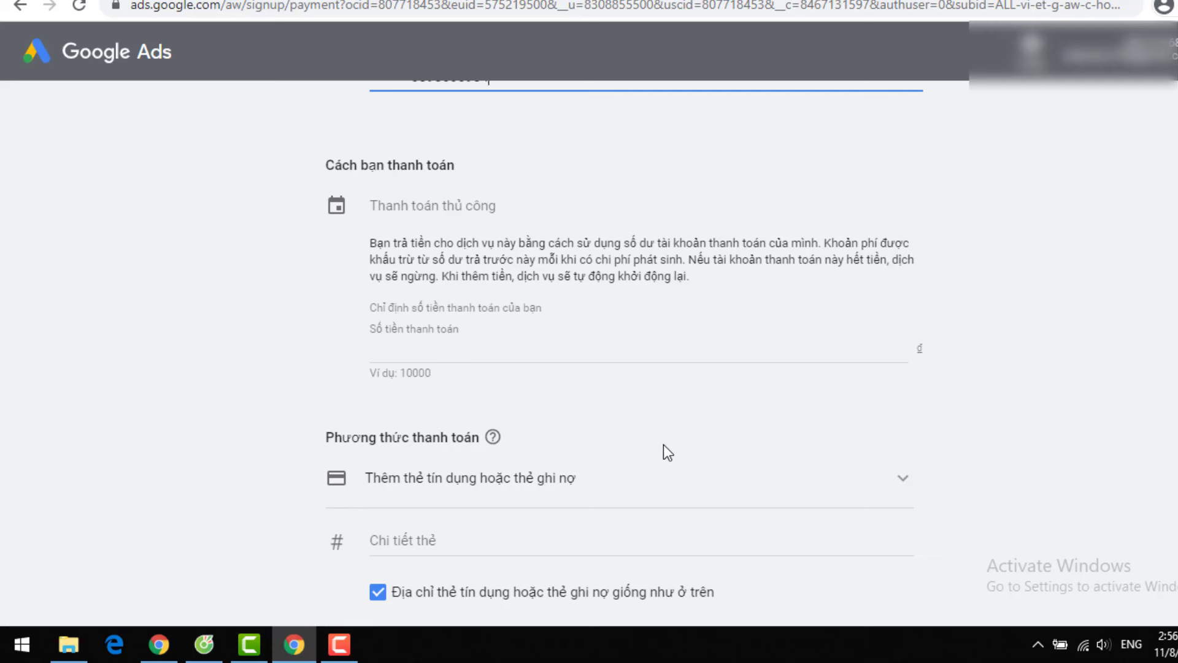
click(472, 345)
scroll(472, 345, down, 4)
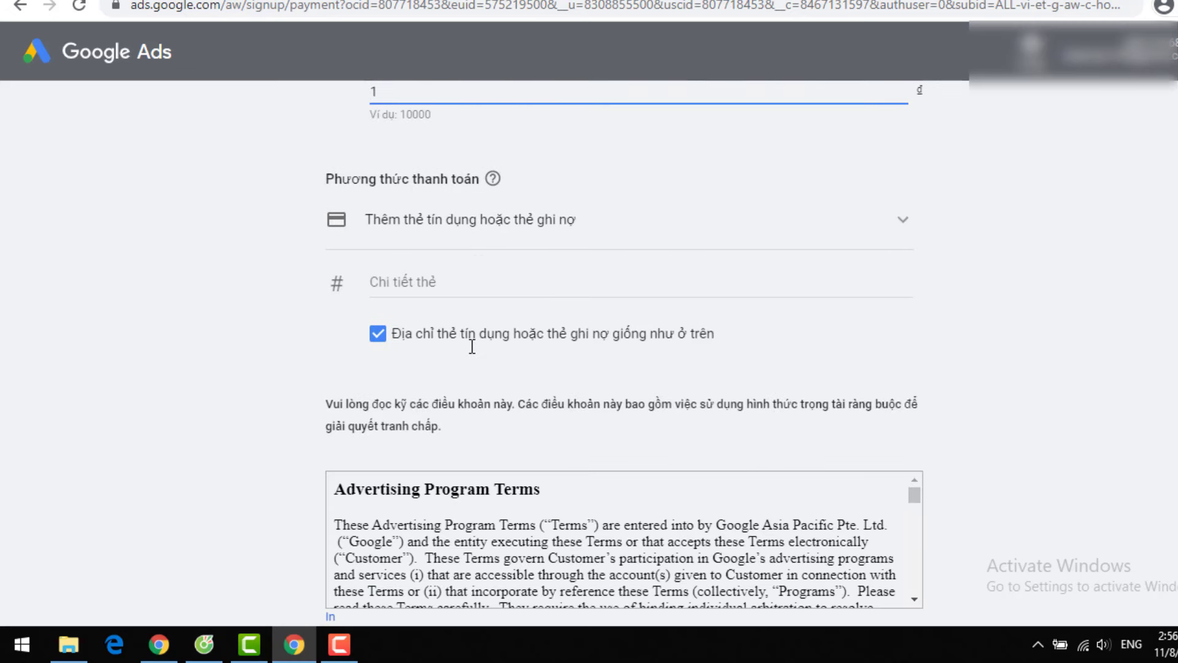
text(160.000)
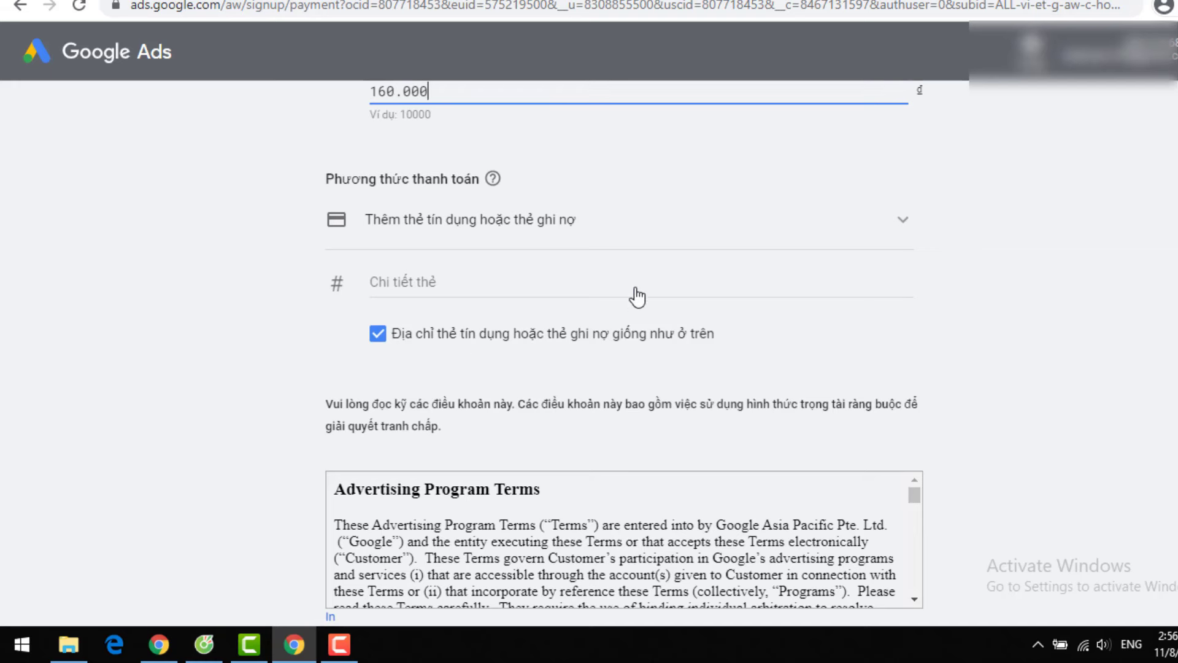
scroll(473, 272, up, 3)
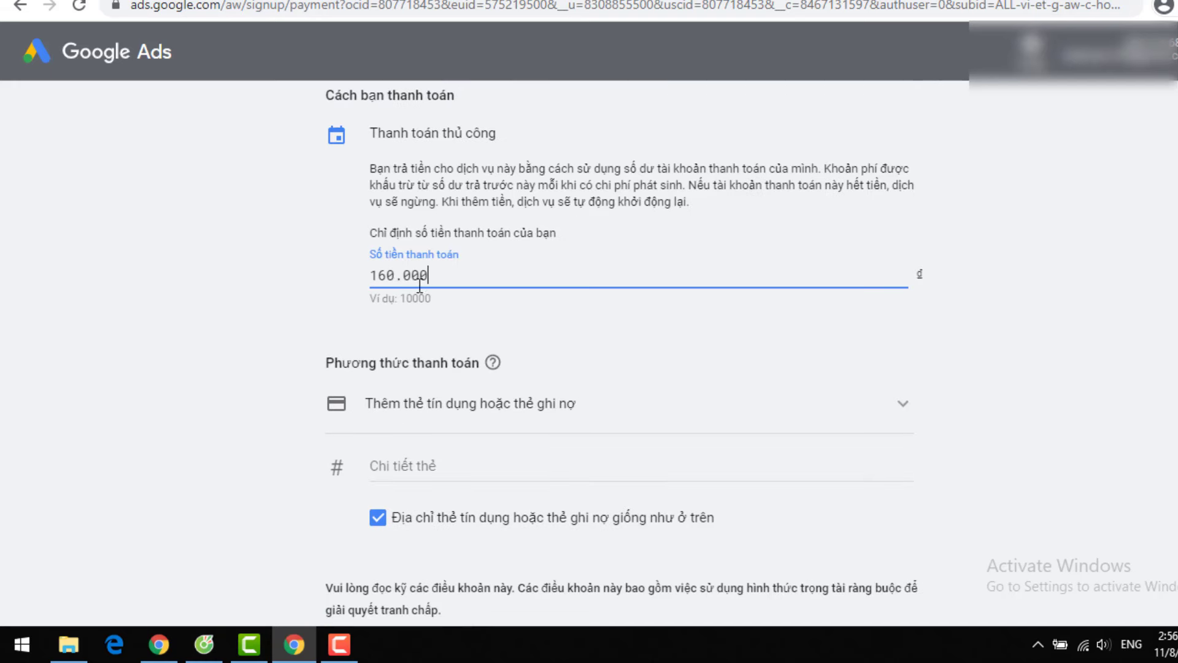
- Choose adding a credit or debit card as the payment method and open its card detail fields
scroll(420, 286, down, 2)
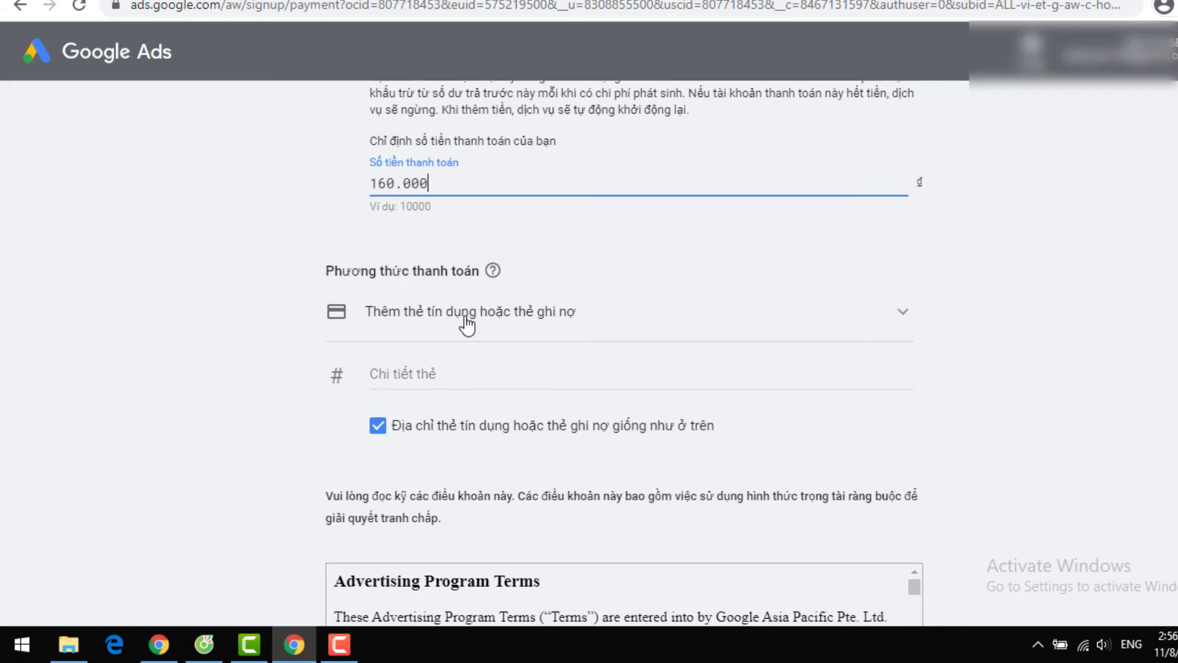
click(439, 328)
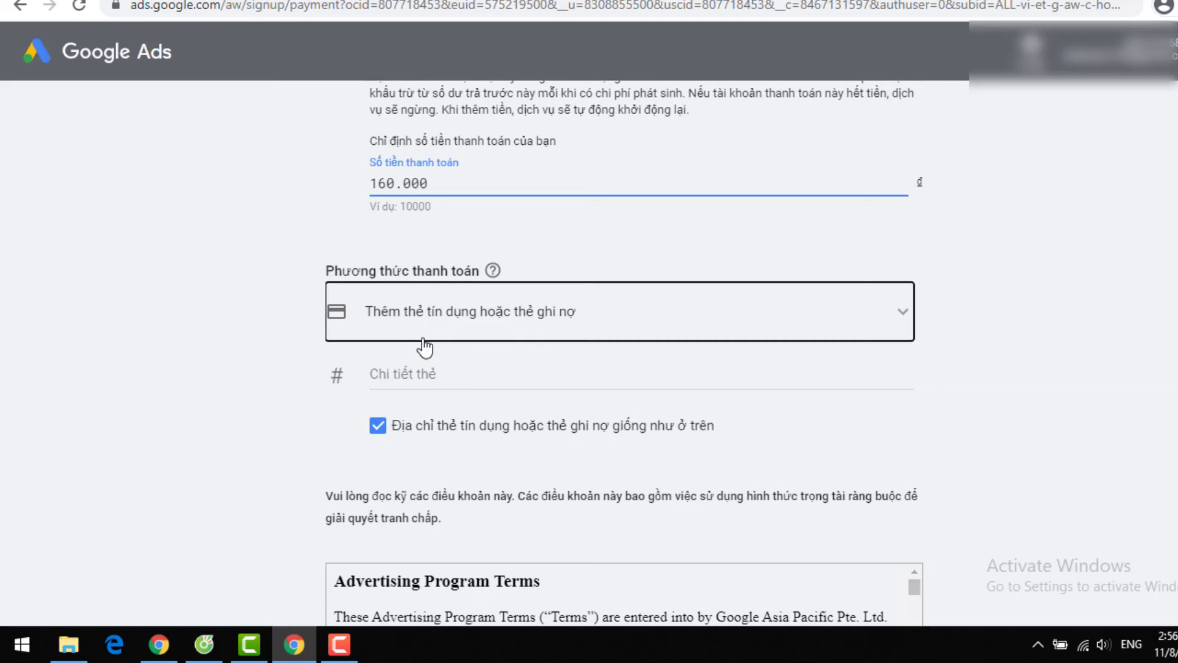
click(456, 335)
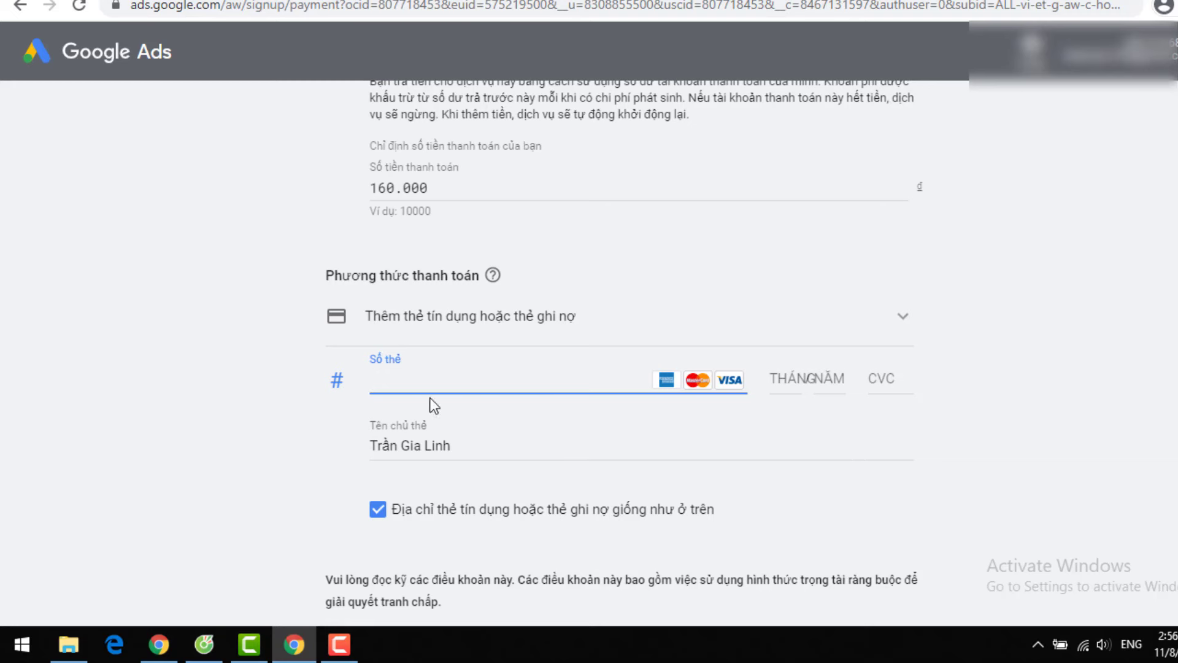
- Search Google Images for "thẻ visa" in a new browser tab and open the Visa Classic card image from visa.com.vn
key(ctrl+t)
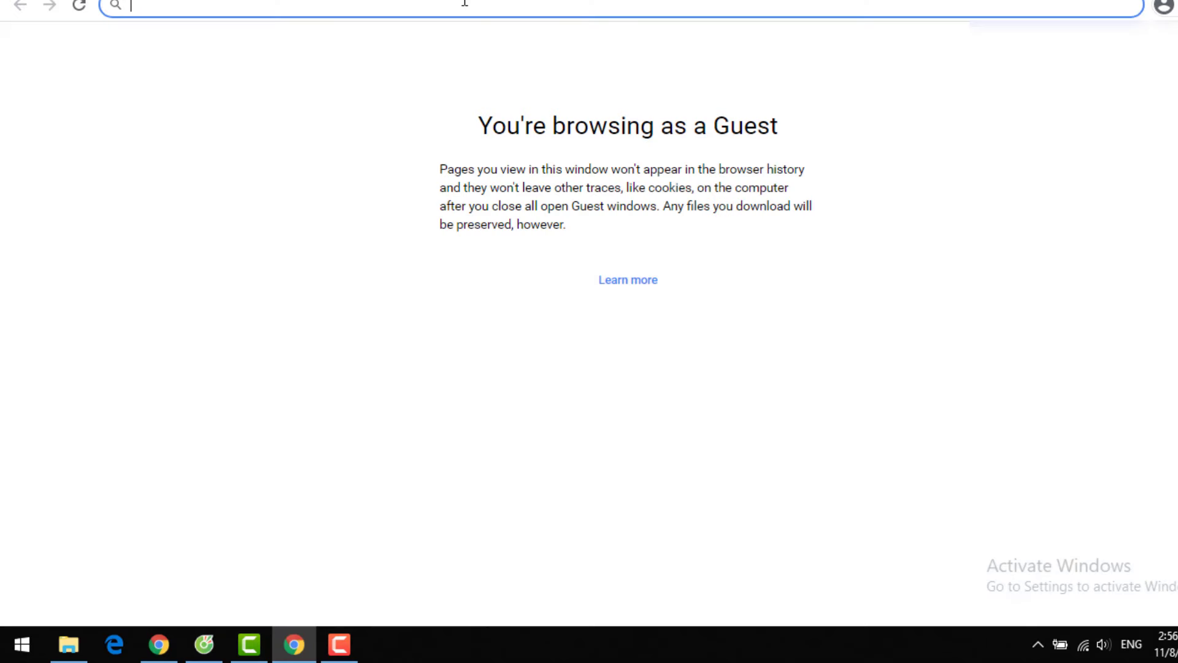
text(thẻ )
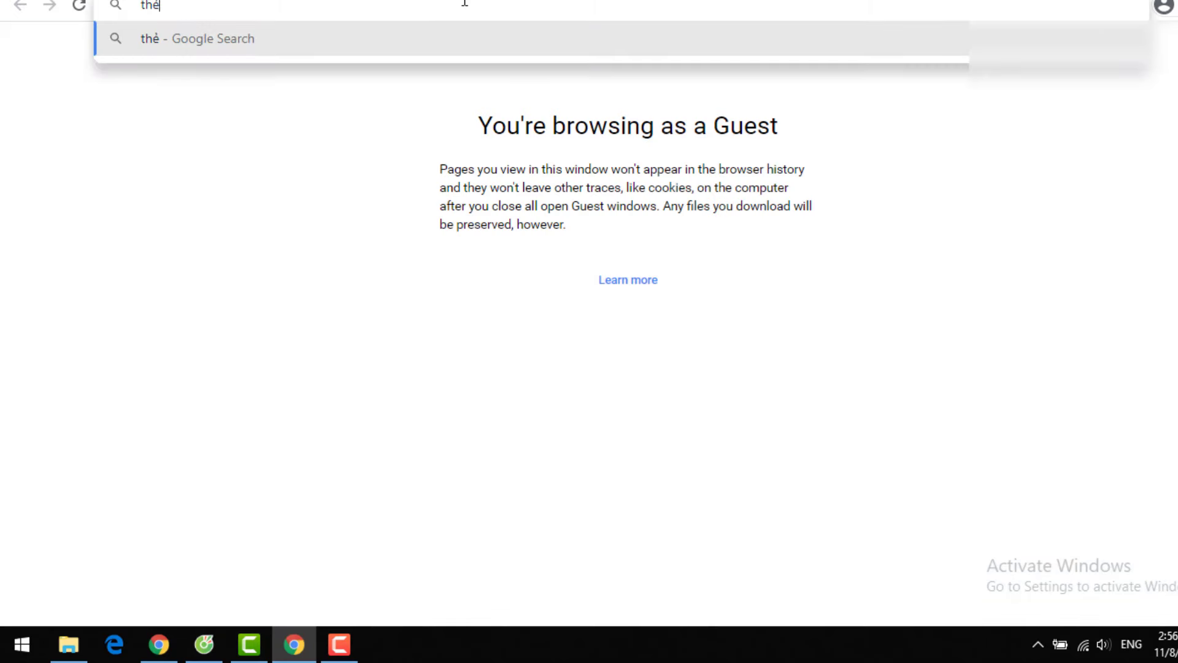
text(visa)
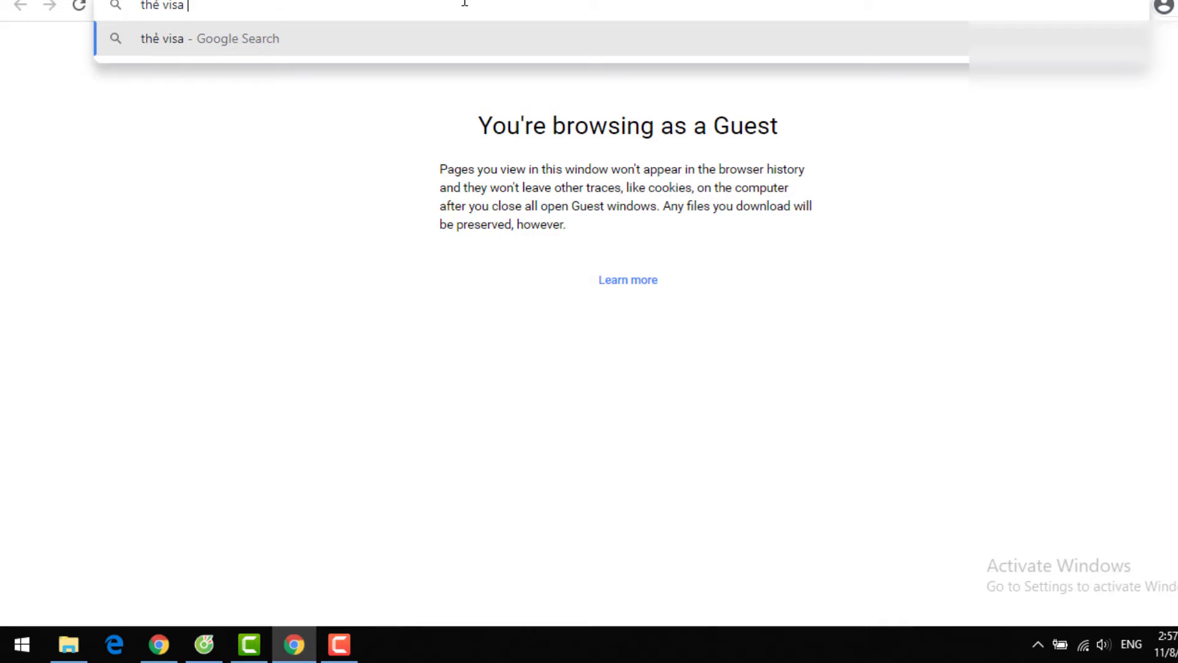
key(Return)
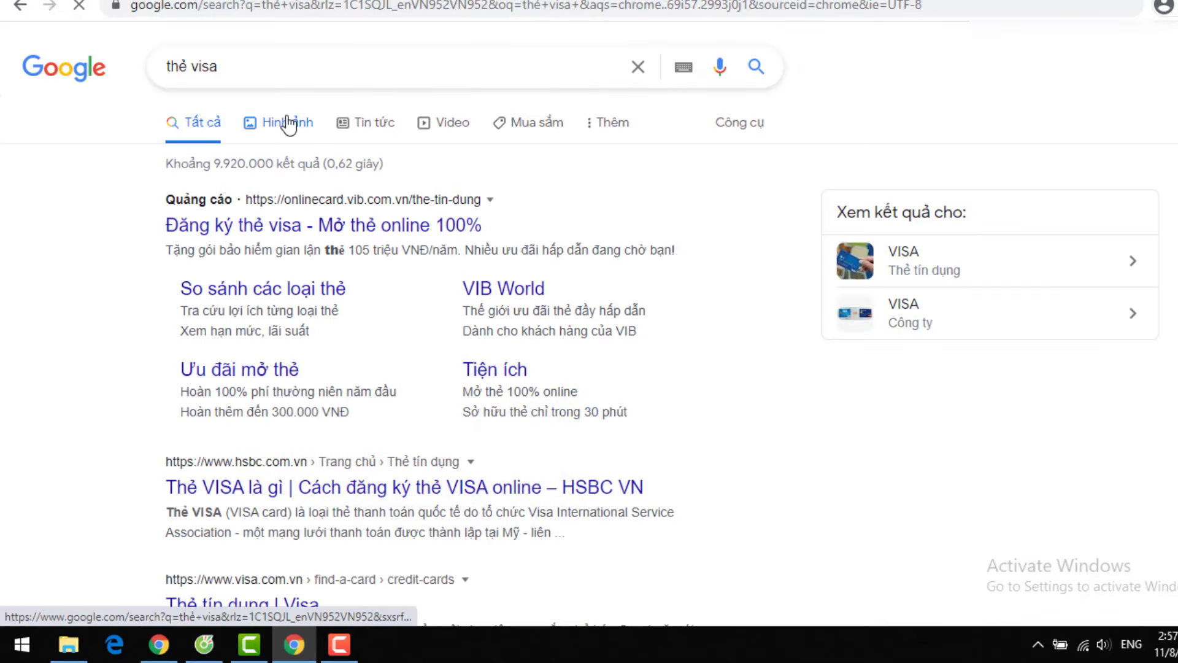
click(289, 123)
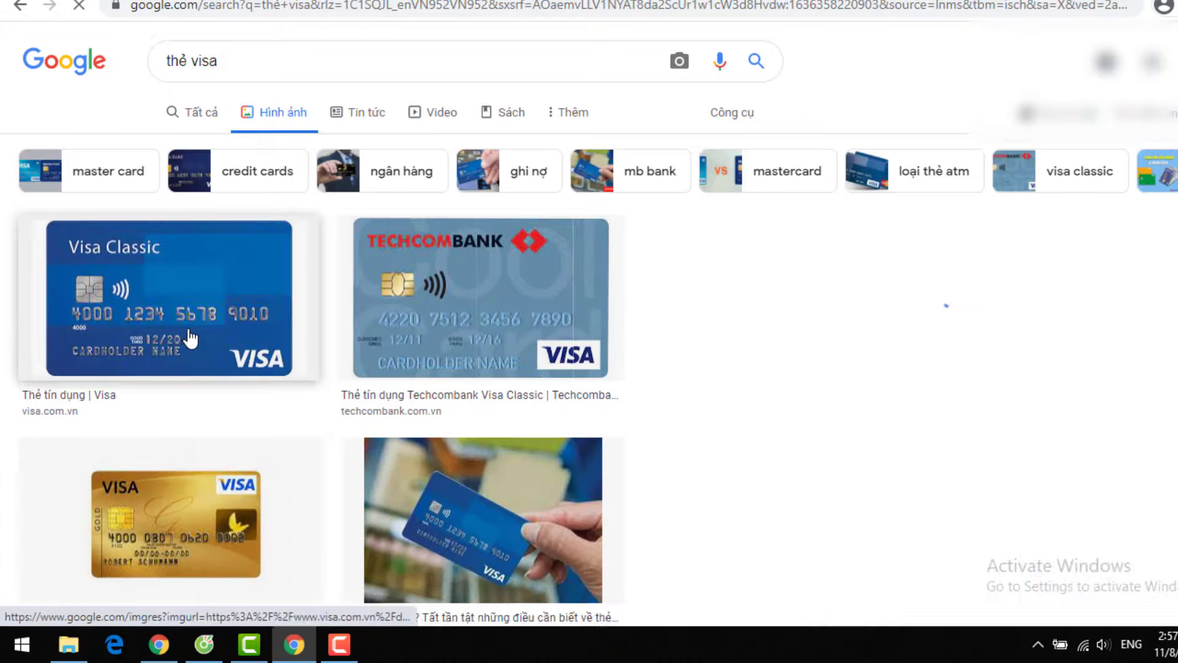
click(191, 334)
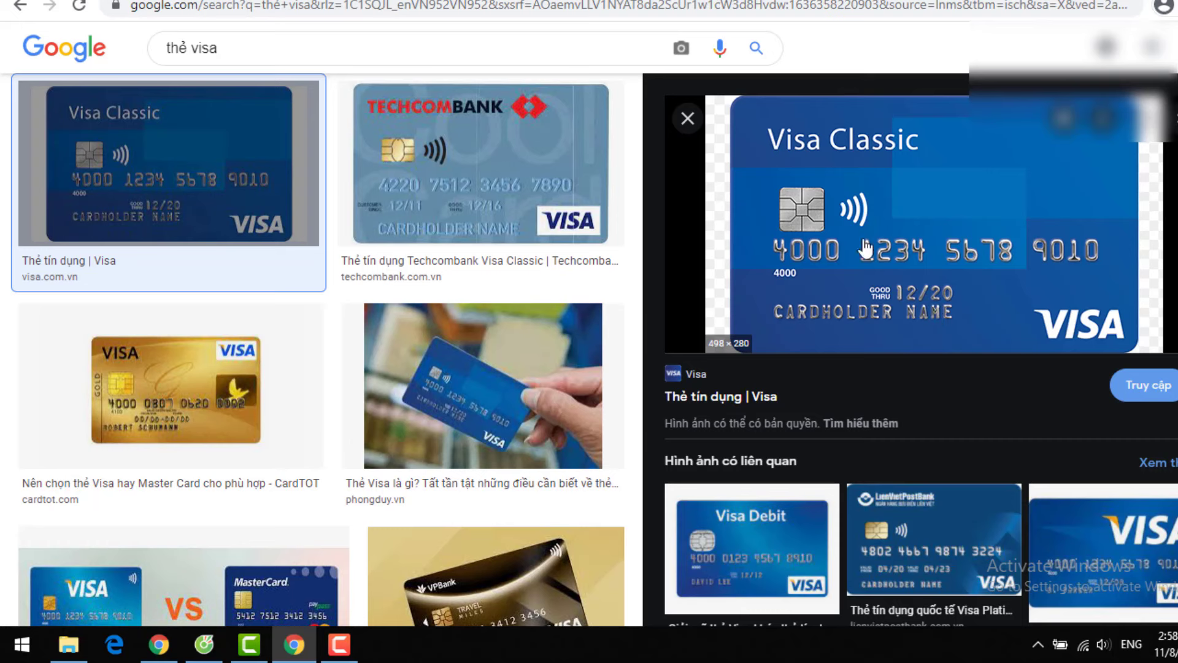
- Compare the sample card image with the card number, expiry date and CVC fields of the Google Ads payment form
key(ctrl+Tab)
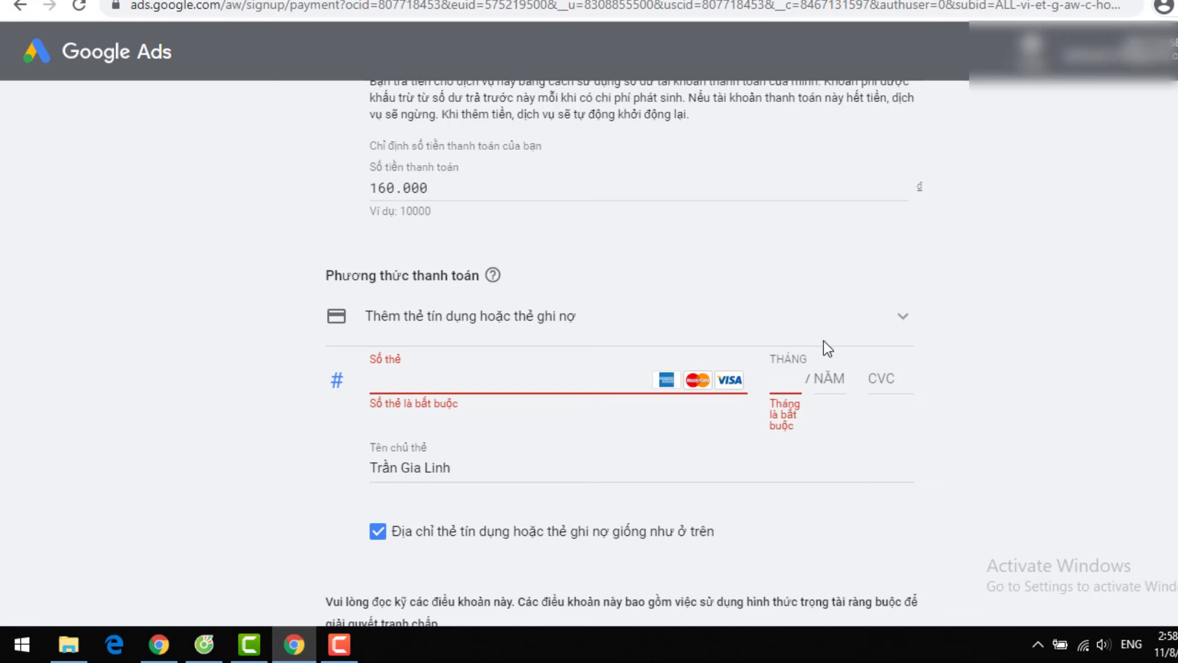
key(ctrl+Tab)
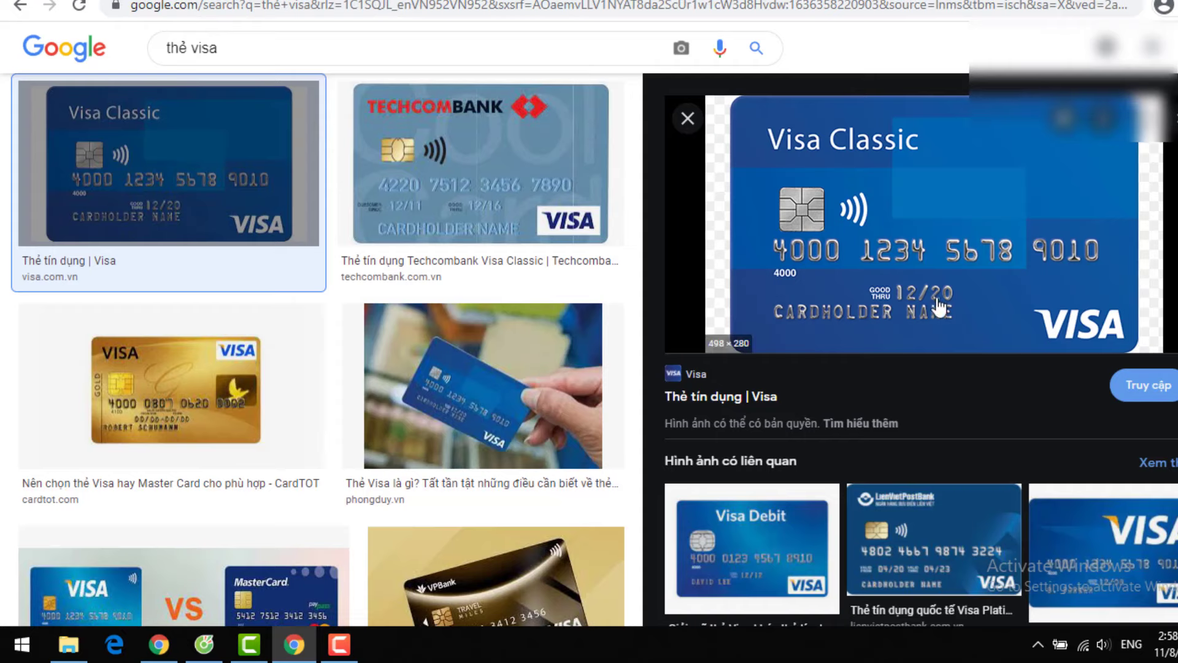
key(ctrl+Tab)
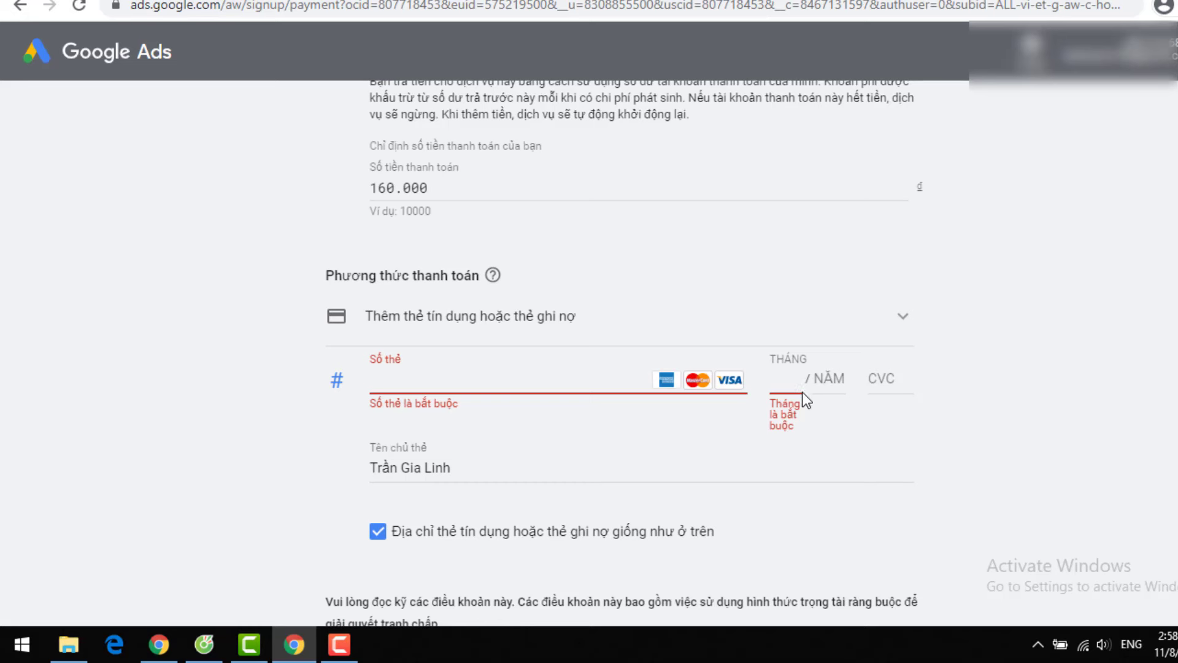
click(887, 377)
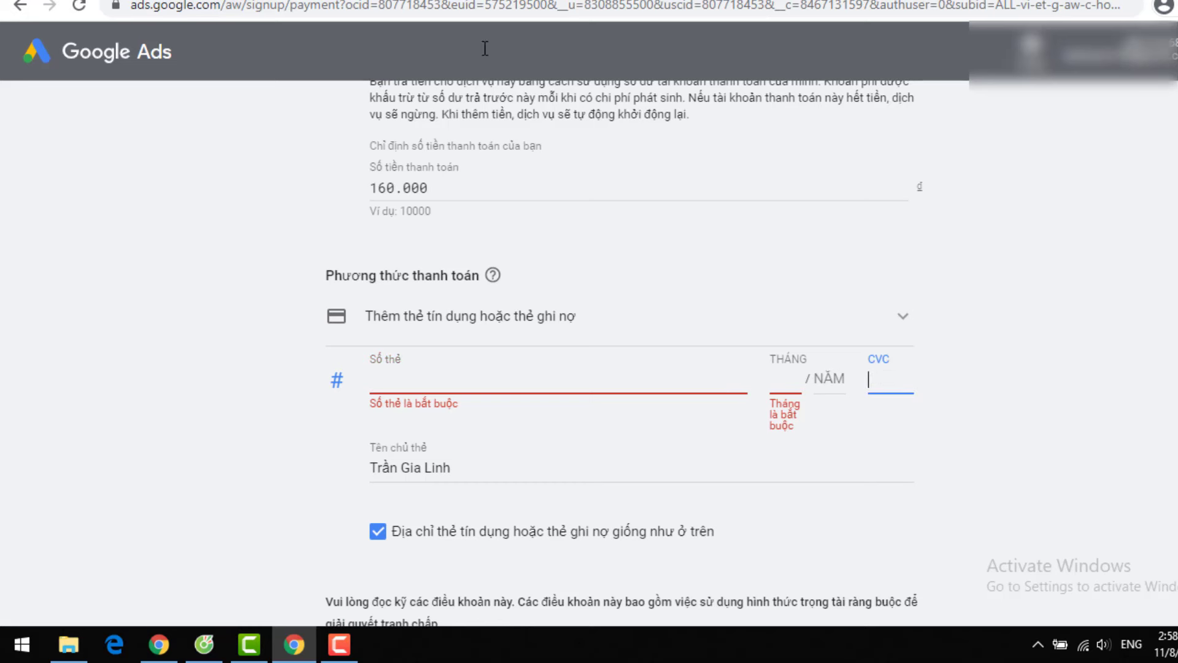
- Look through the "thẻ visa" image results and related images for a picture of a card's back side
key(ctrl+Tab)
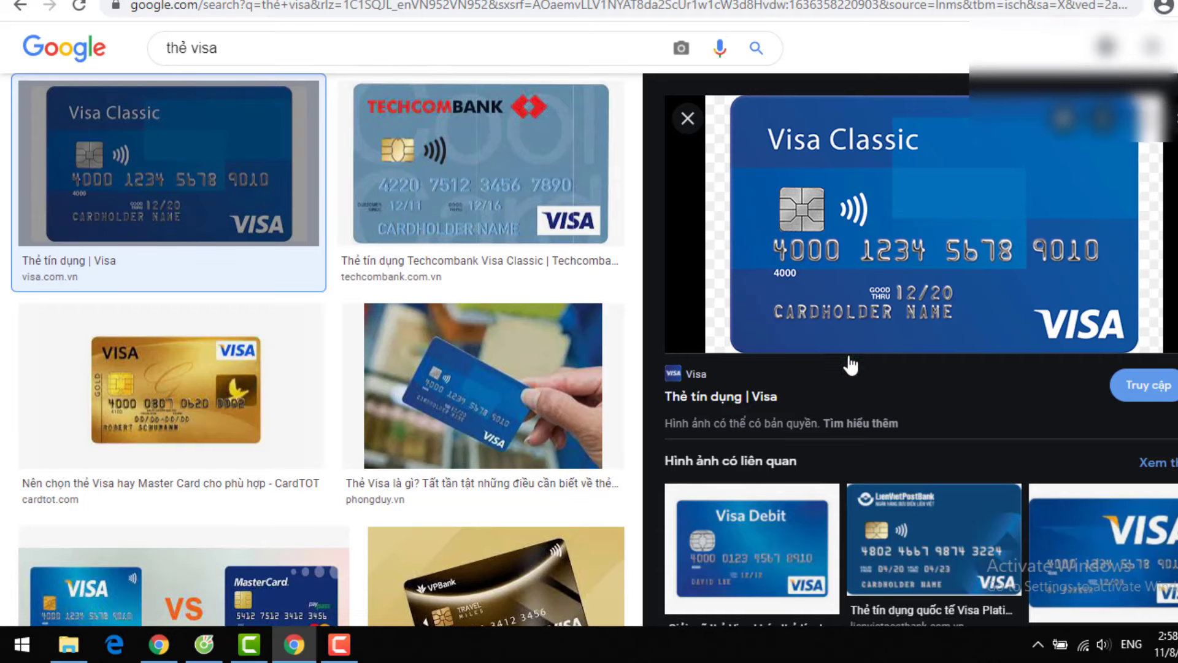
scroll(639, 259, down, 2)
scroll(727, 325, down, 3)
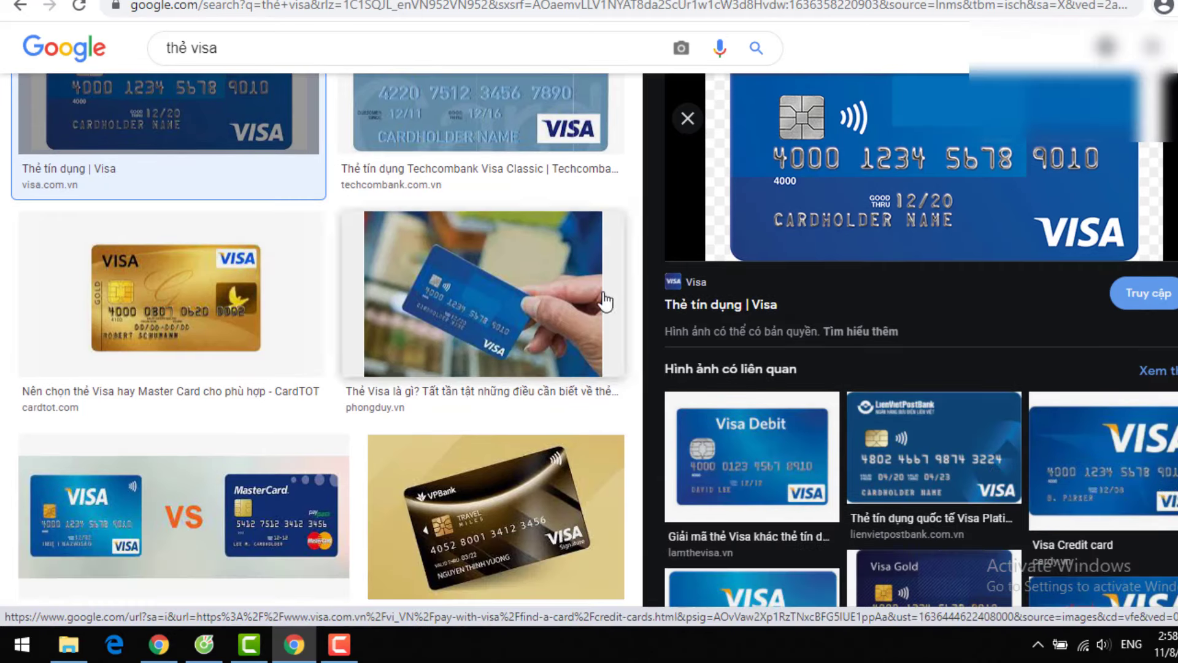
scroll(727, 325, down, 3)
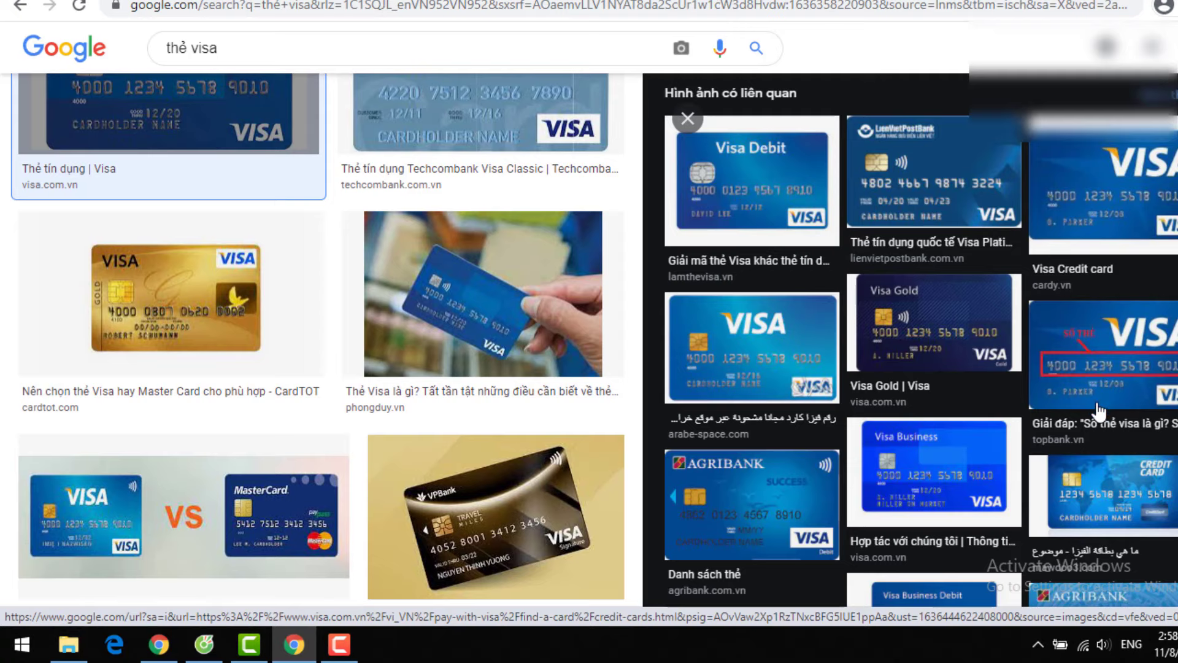
scroll(1099, 412, down, 3)
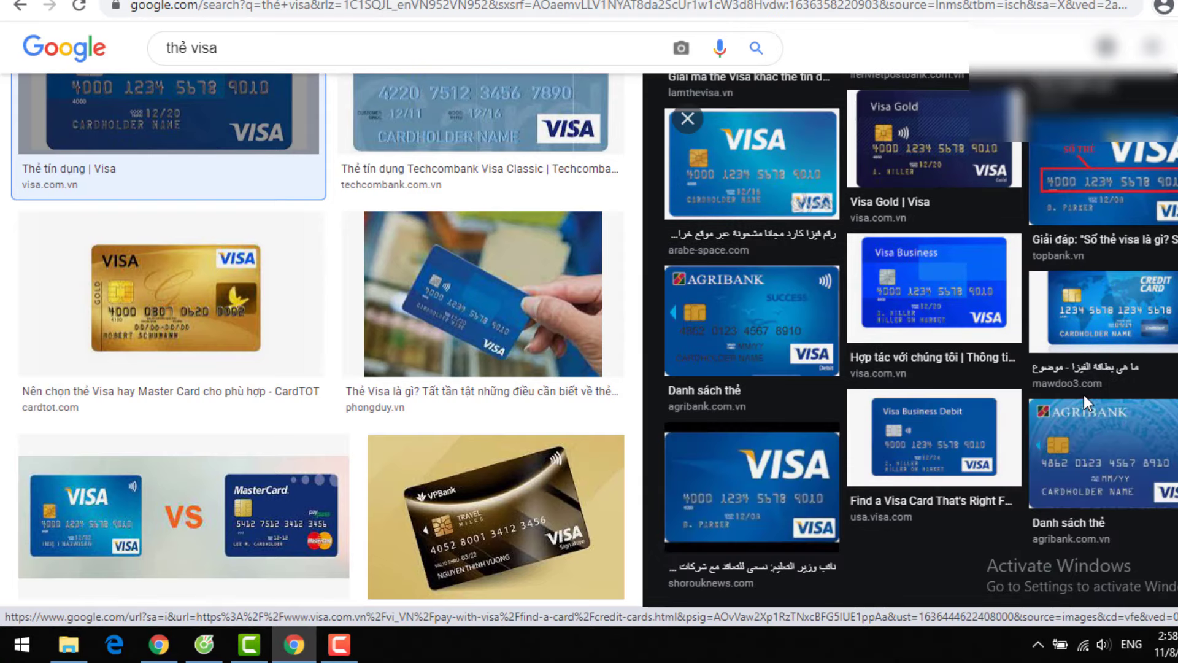
scroll(1084, 395, down, 5)
scroll(298, 468, down, 4)
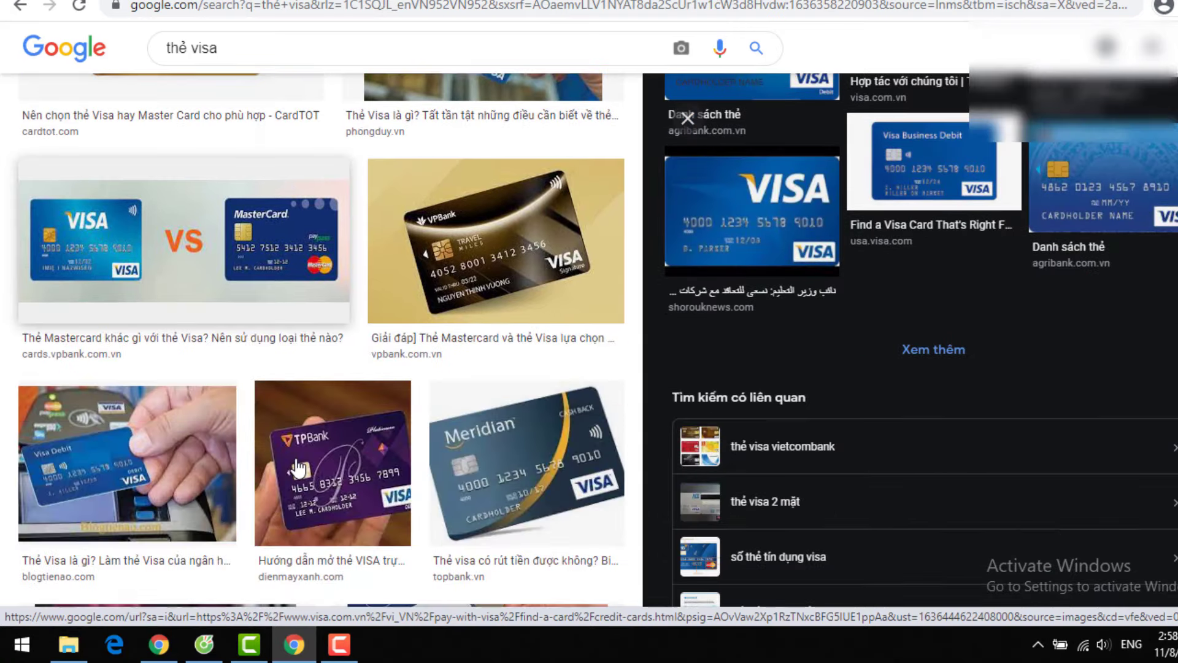
scroll(299, 468, up, 8)
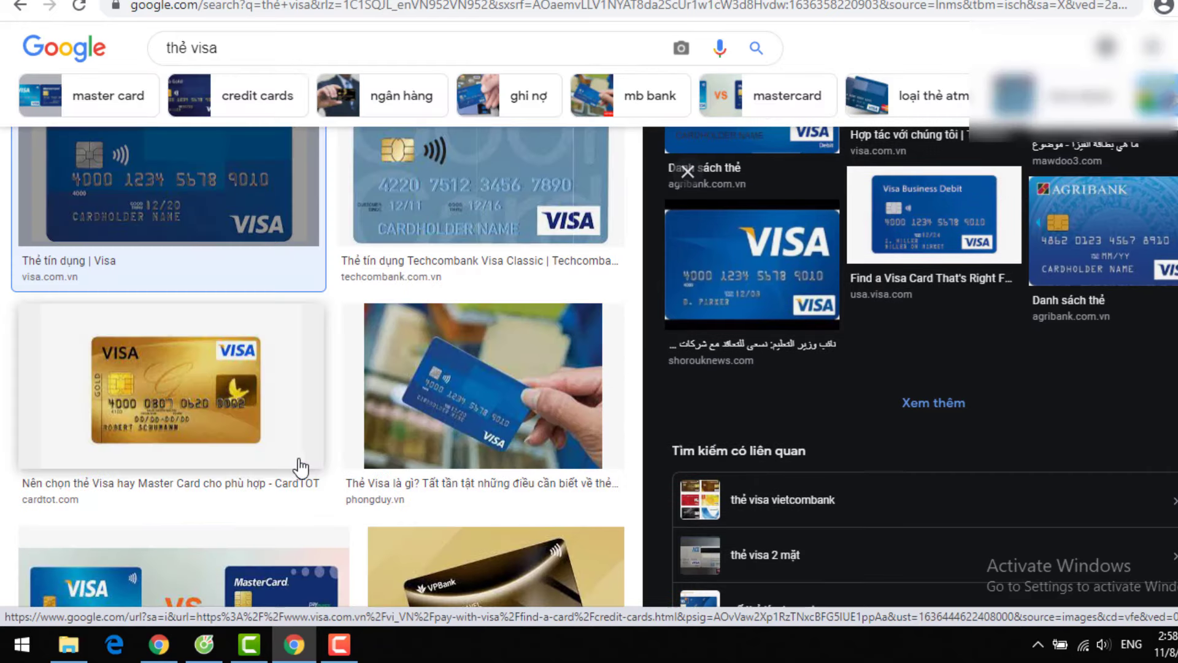
- Refine the image search to "thẻ visa mặt sau"
click(239, 61)
text(mặt sau)
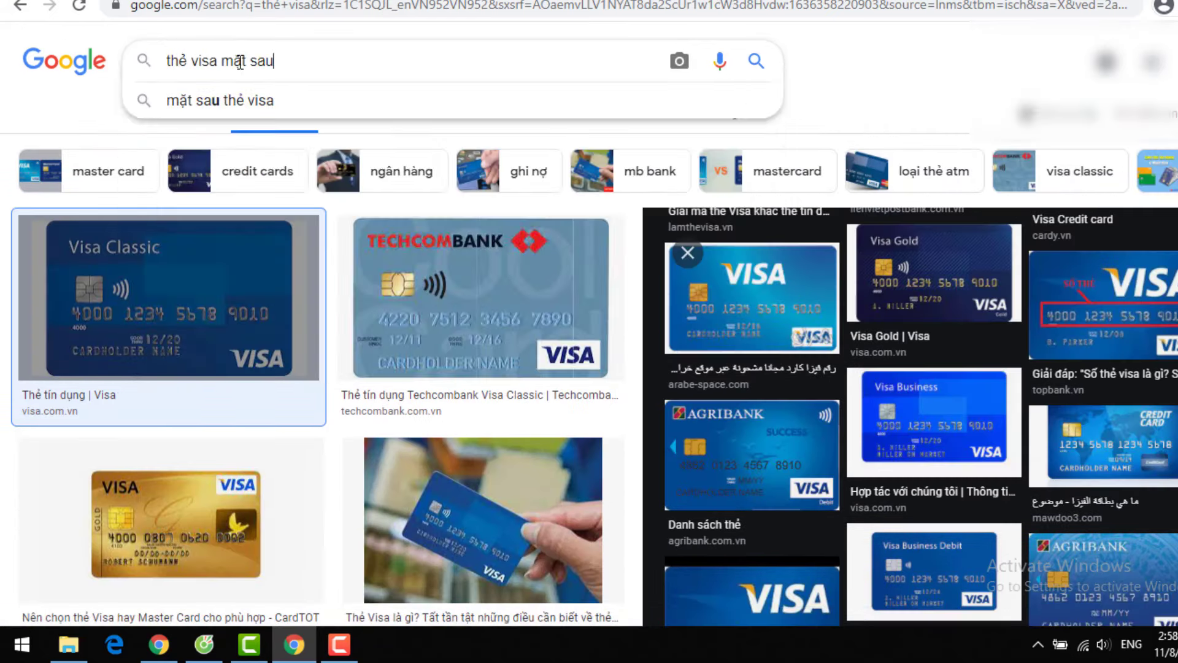
key(Return)
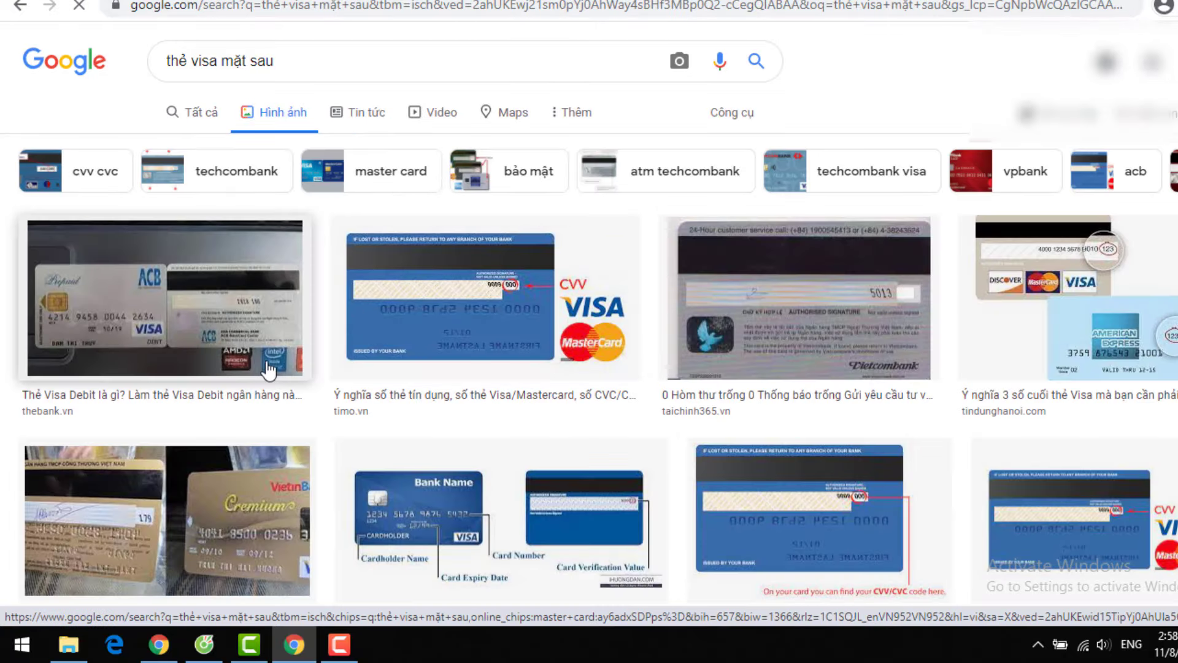
- Browse the card back-side images and open the timo.vn picture that marks the CVV code
scroll(555, 319, down, 4)
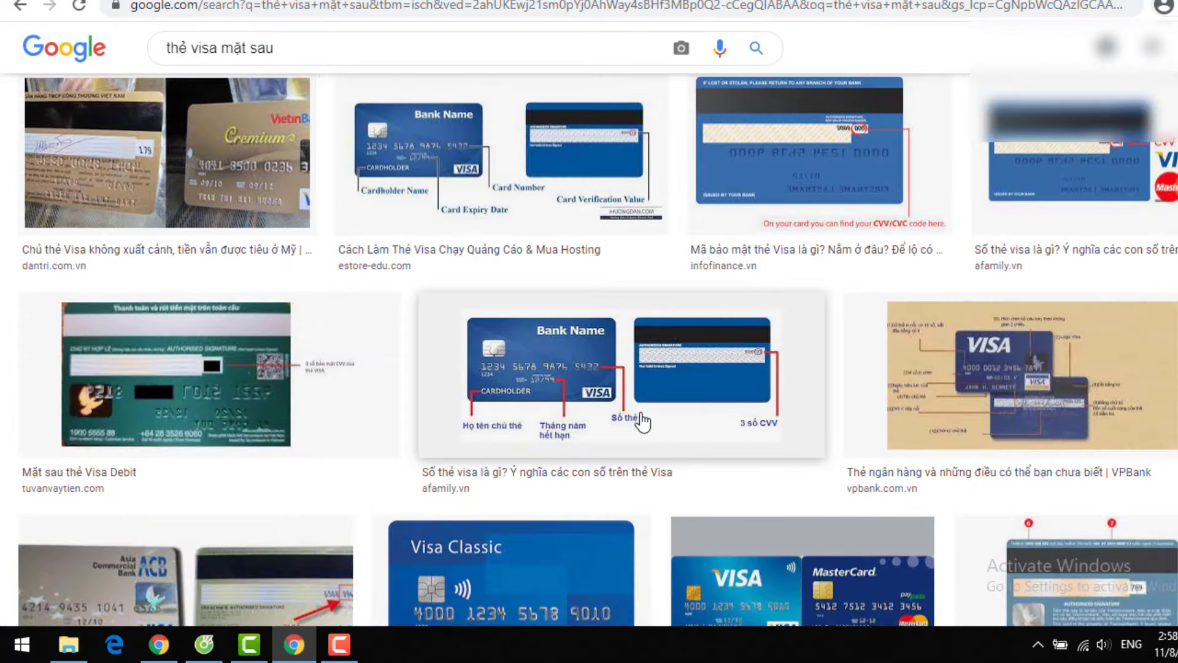
scroll(678, 448, down, 3)
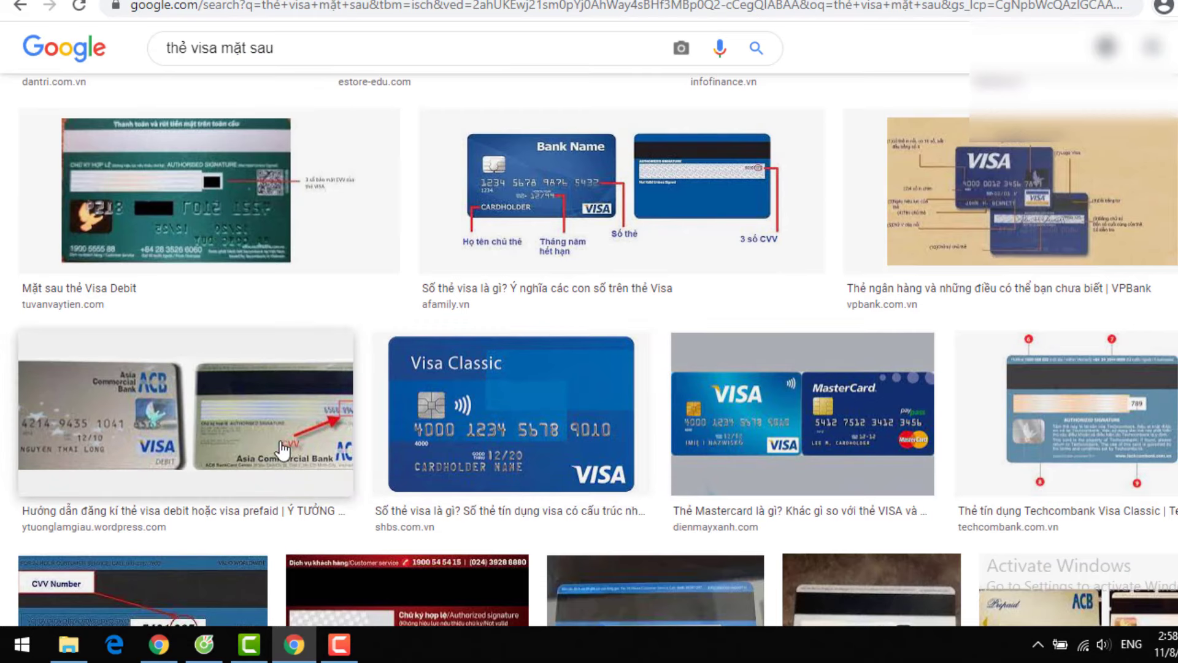
scroll(377, 485, down, 3)
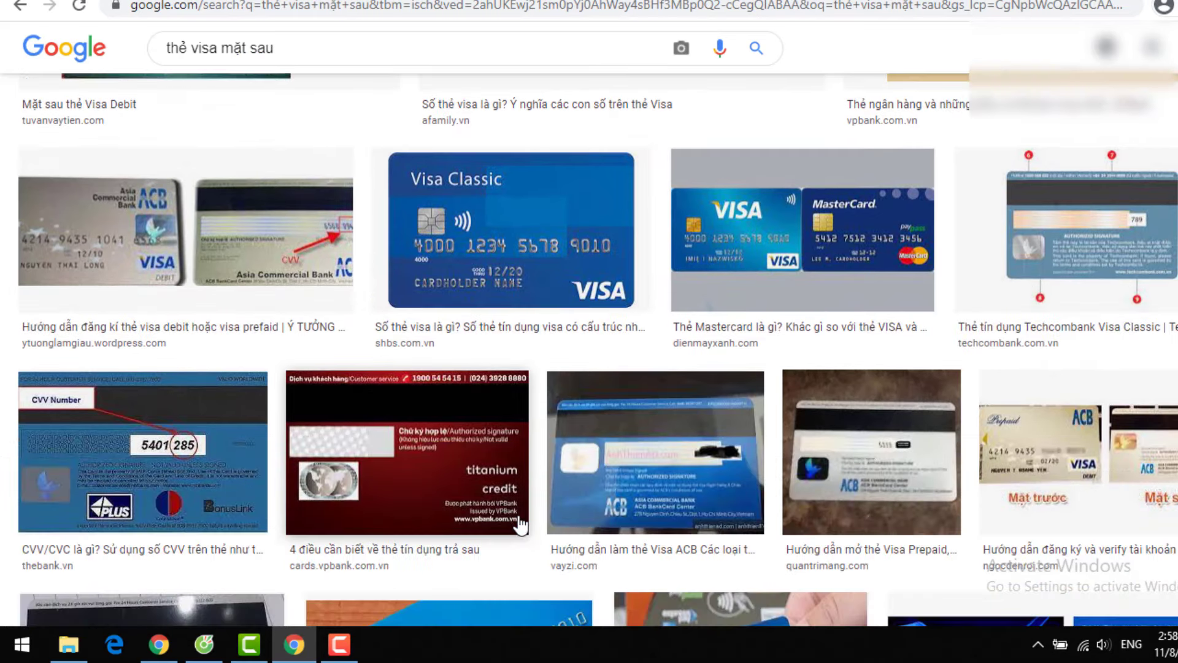
scroll(996, 472, down, 8)
scroll(560, 471, down, 10)
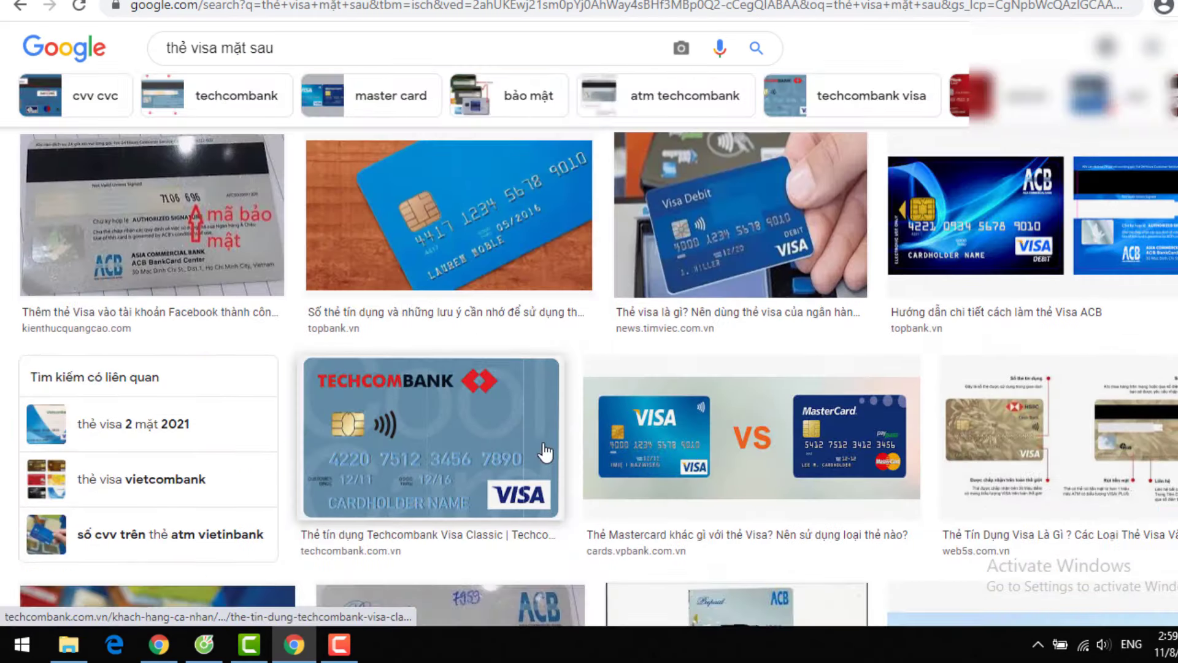
scroll(195, 340, up, 5)
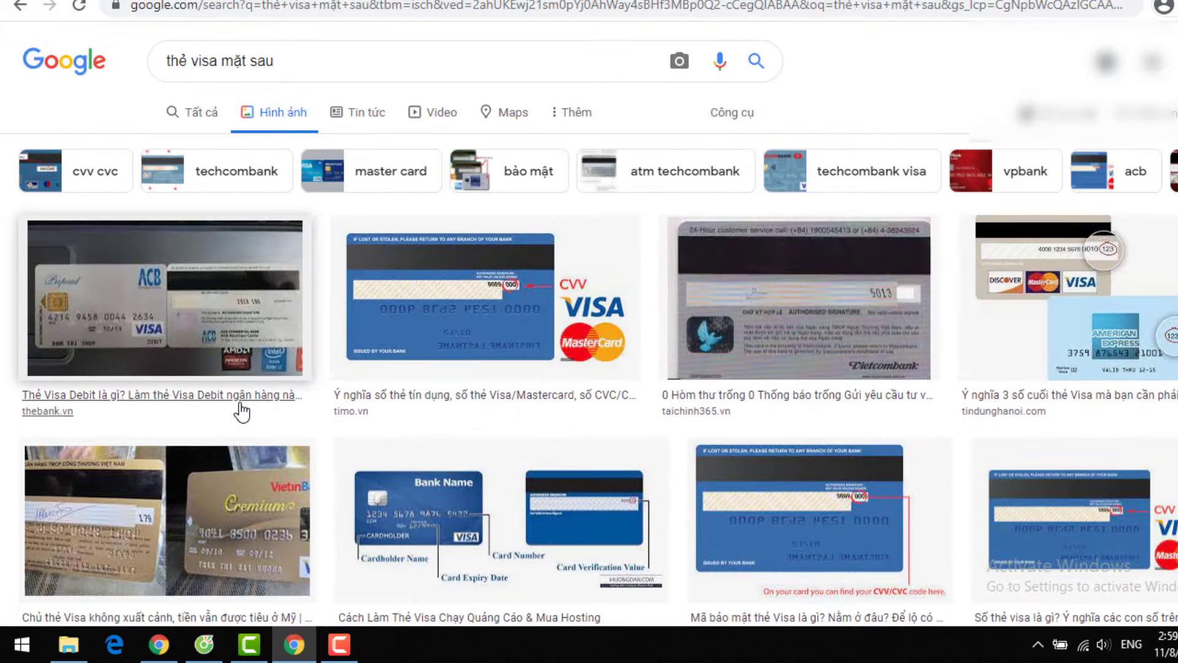
click(539, 329)
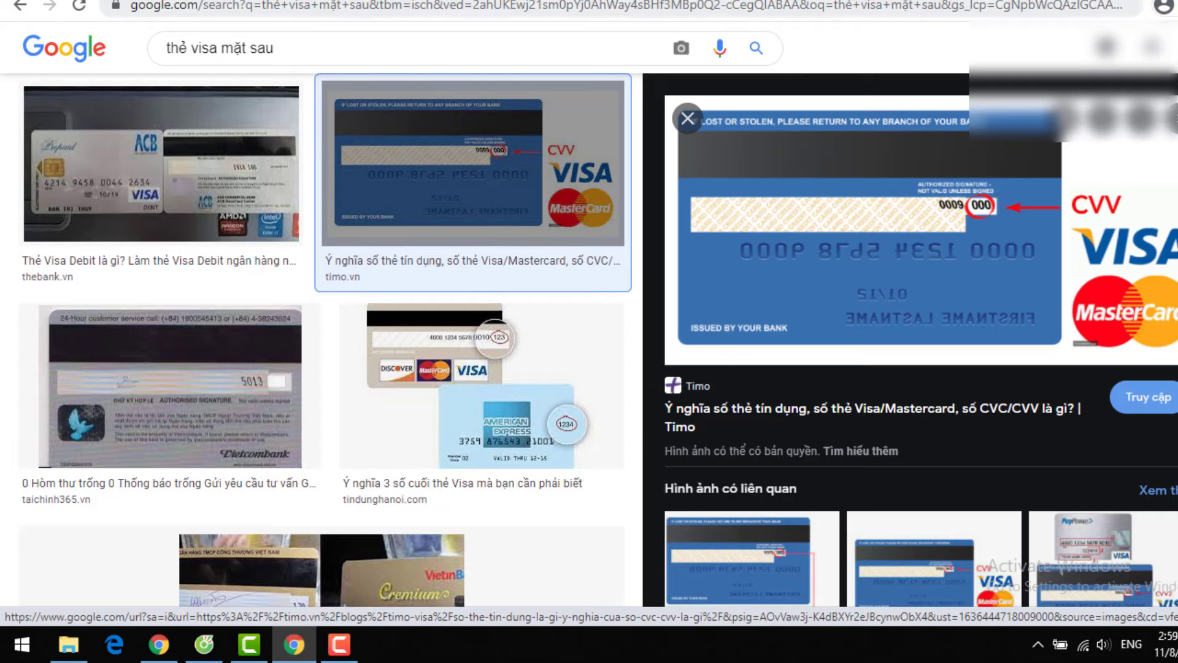
- Return to the Google Ads payment form and review the cardholder name field, the card address option and the advertising terms
key(ctrl+Tab)
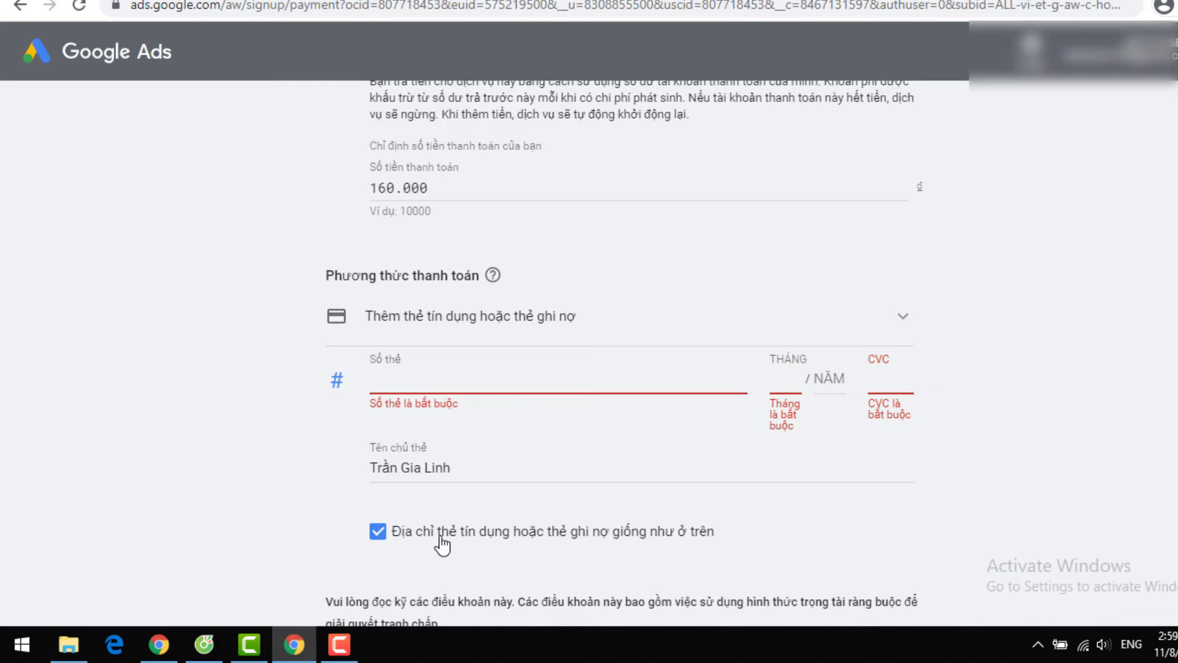
click(418, 461)
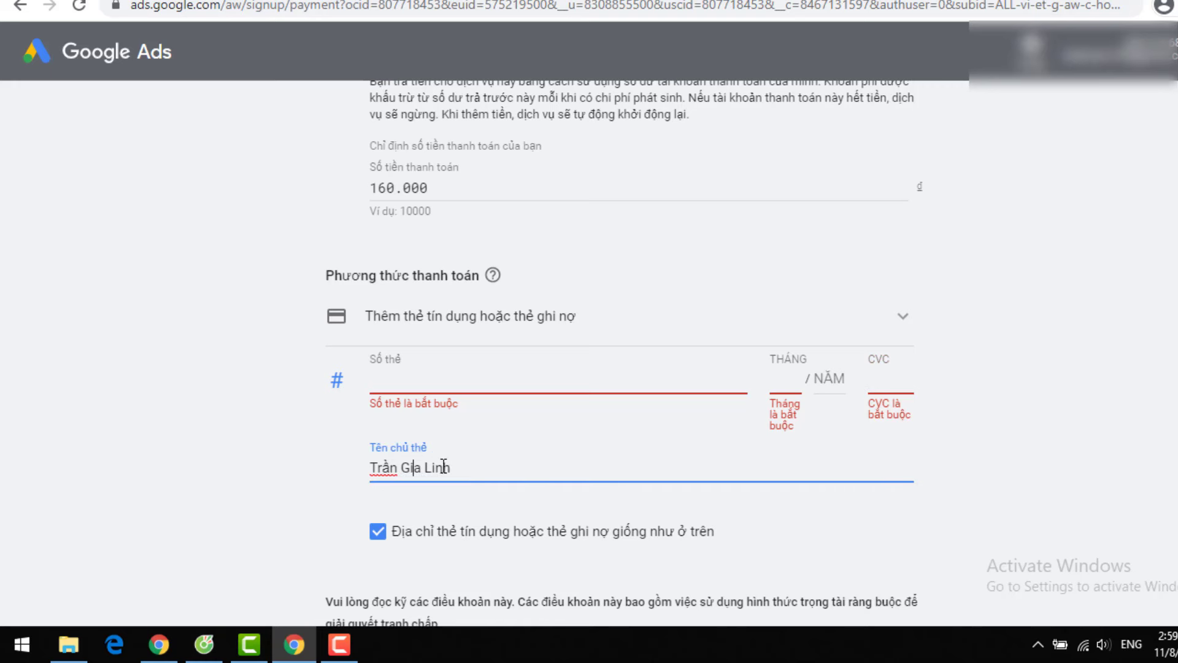
scroll(461, 469, down, 3)
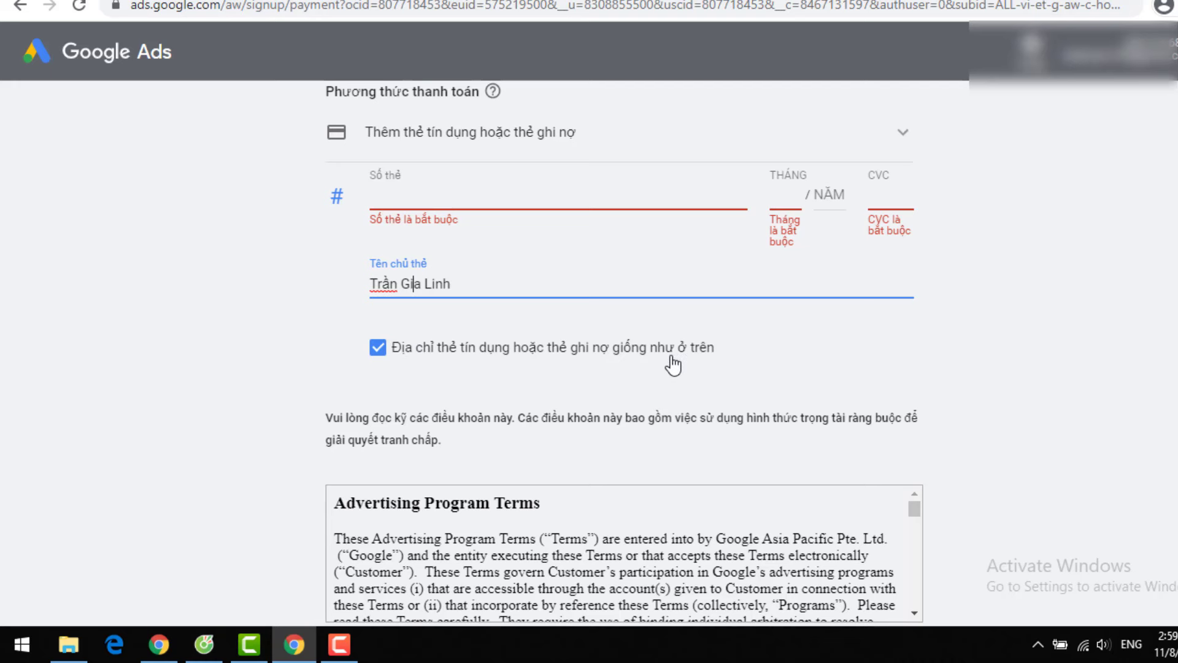
scroll(453, 380, down, 5)
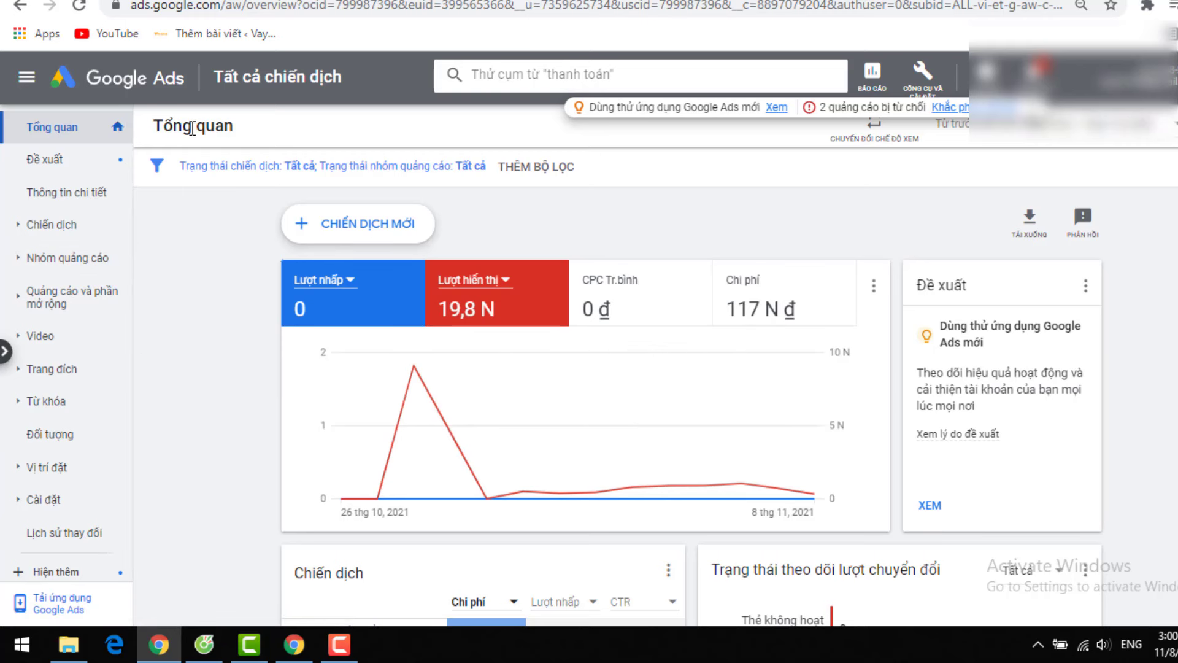
- Start a new campaign from the campaigns page of the existing account, then leave its goal selection for the account overview
click(50, 239)
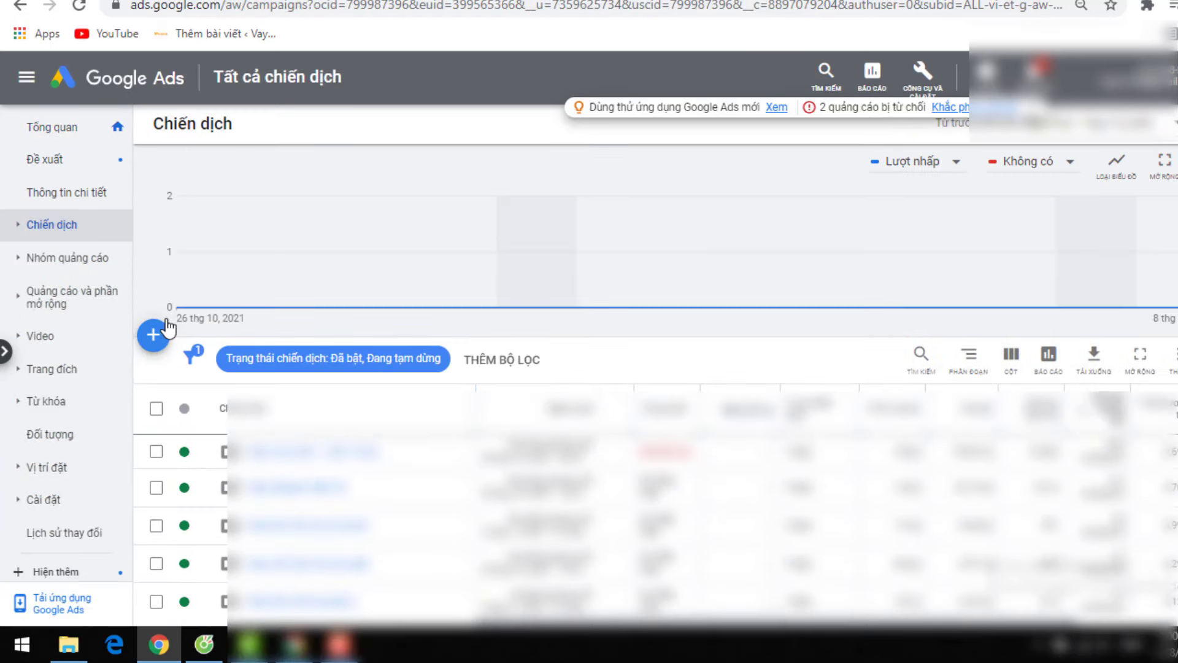
click(154, 335)
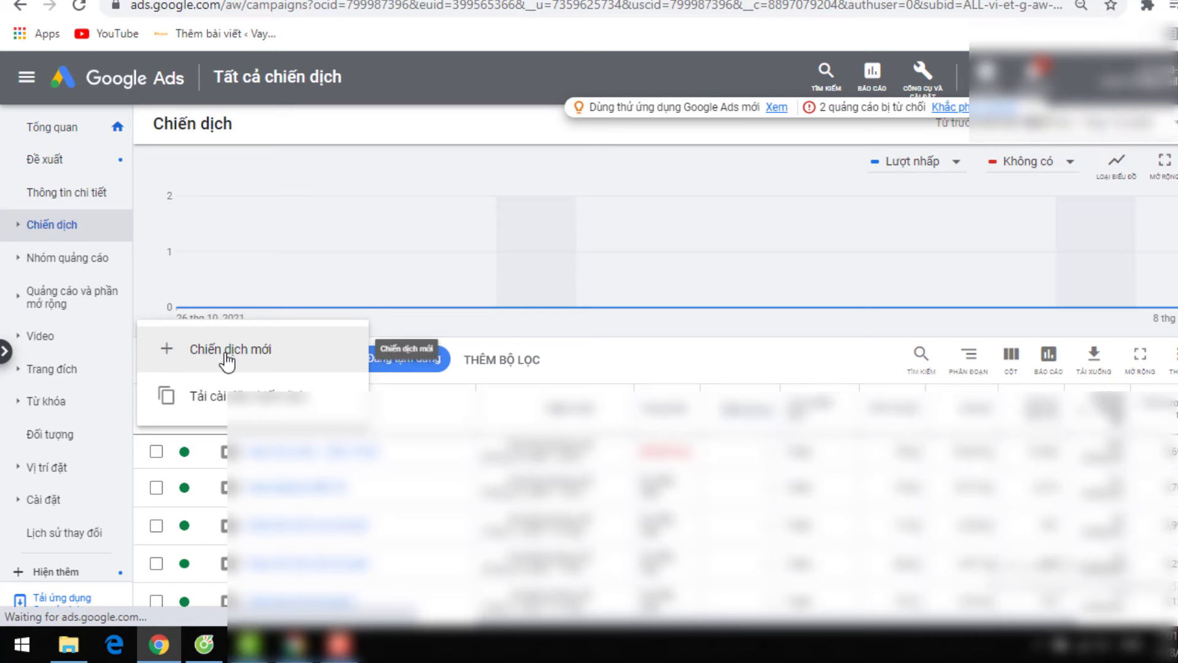
click(227, 356)
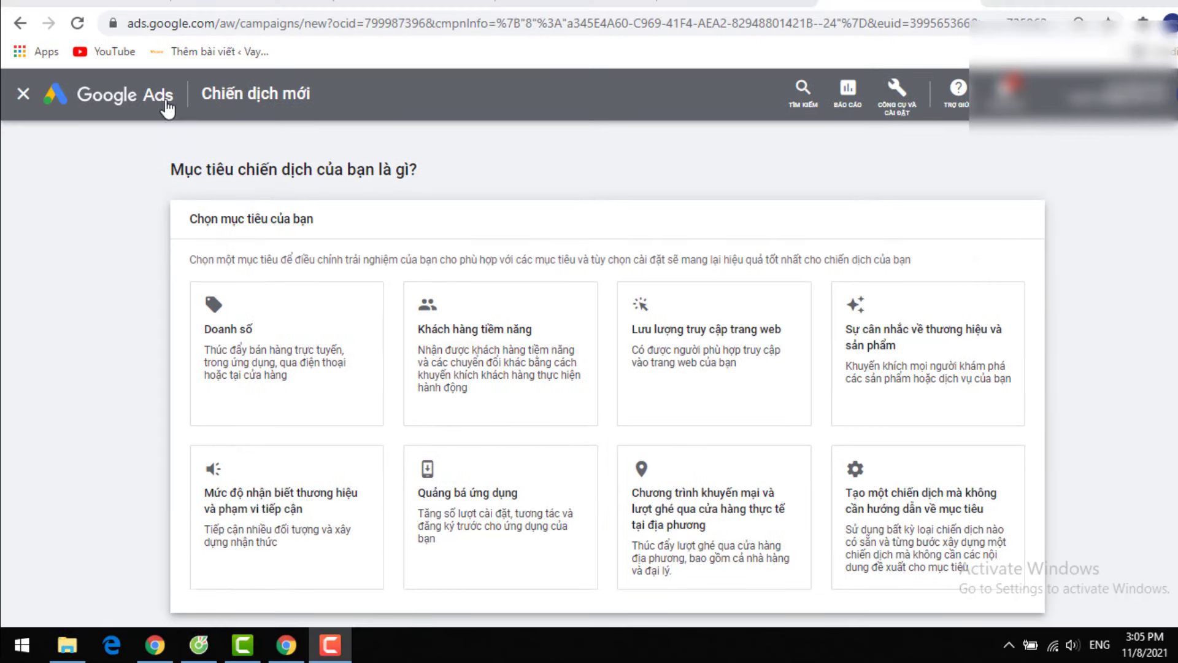
click(161, 103)
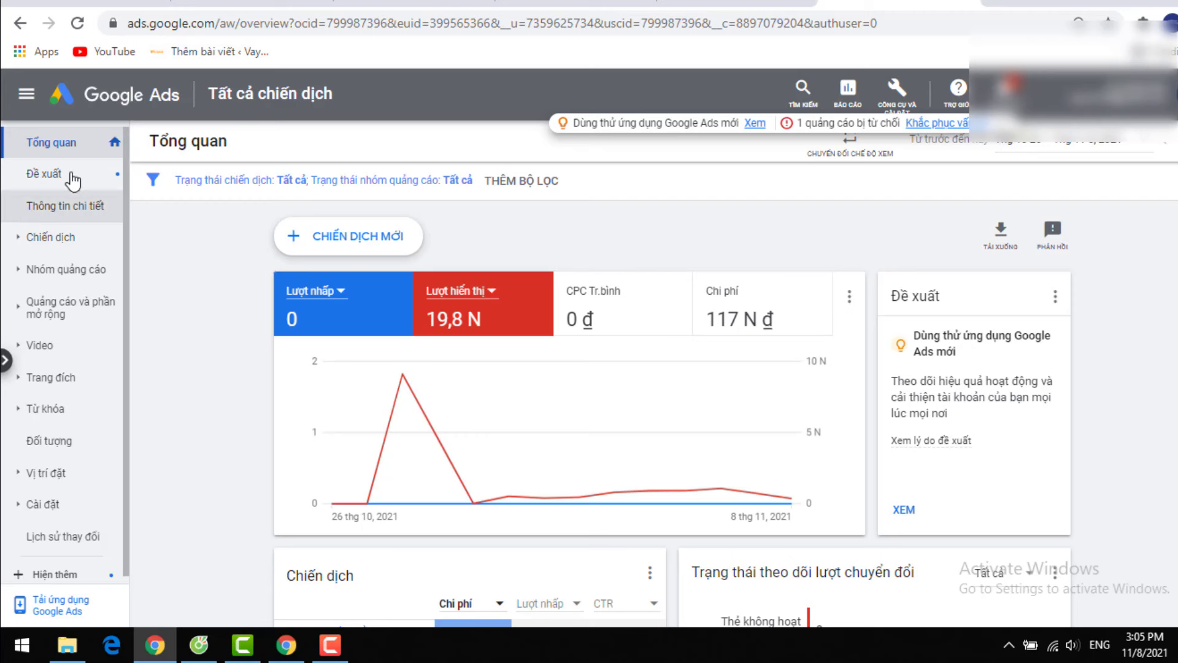
- Open the campaigns list of the account and pause the first campaign in it
click(252, 97)
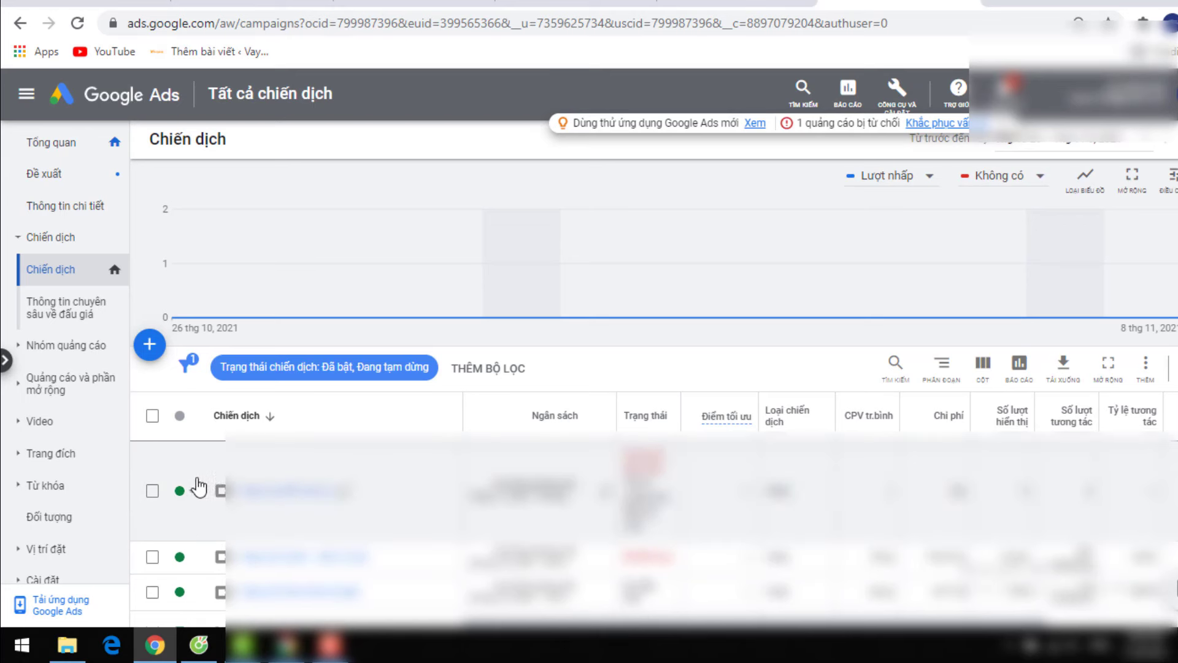
click(194, 495)
click(206, 492)
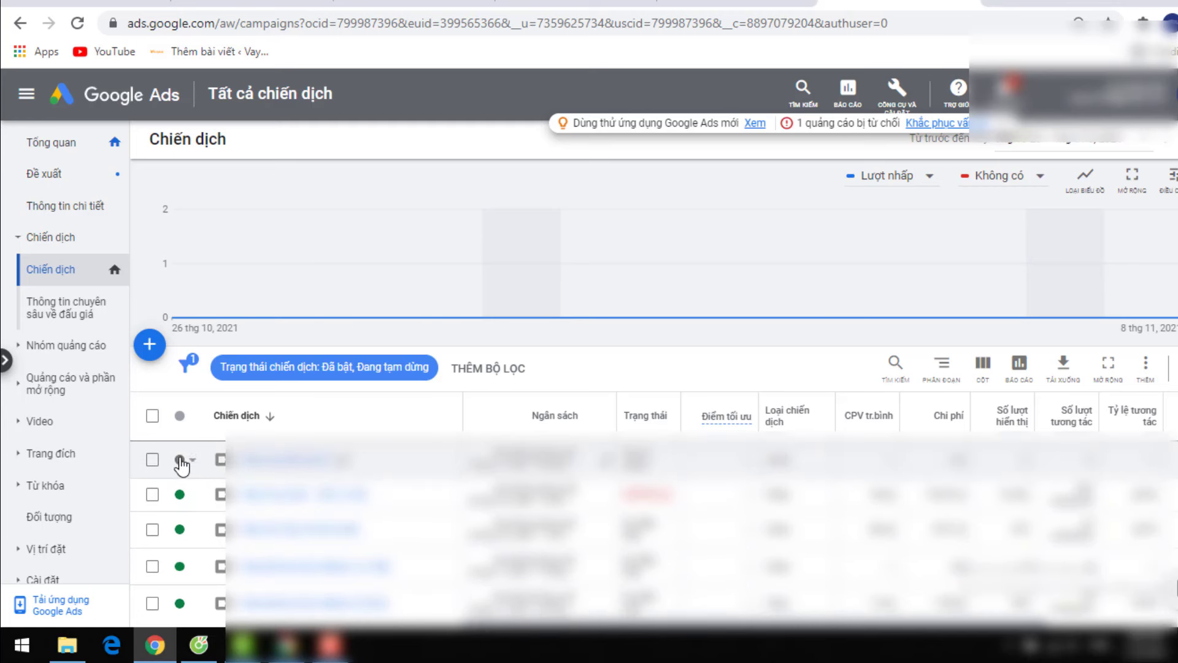
- Enable the first campaign in the list again and leave its status choices without another change
click(184, 461)
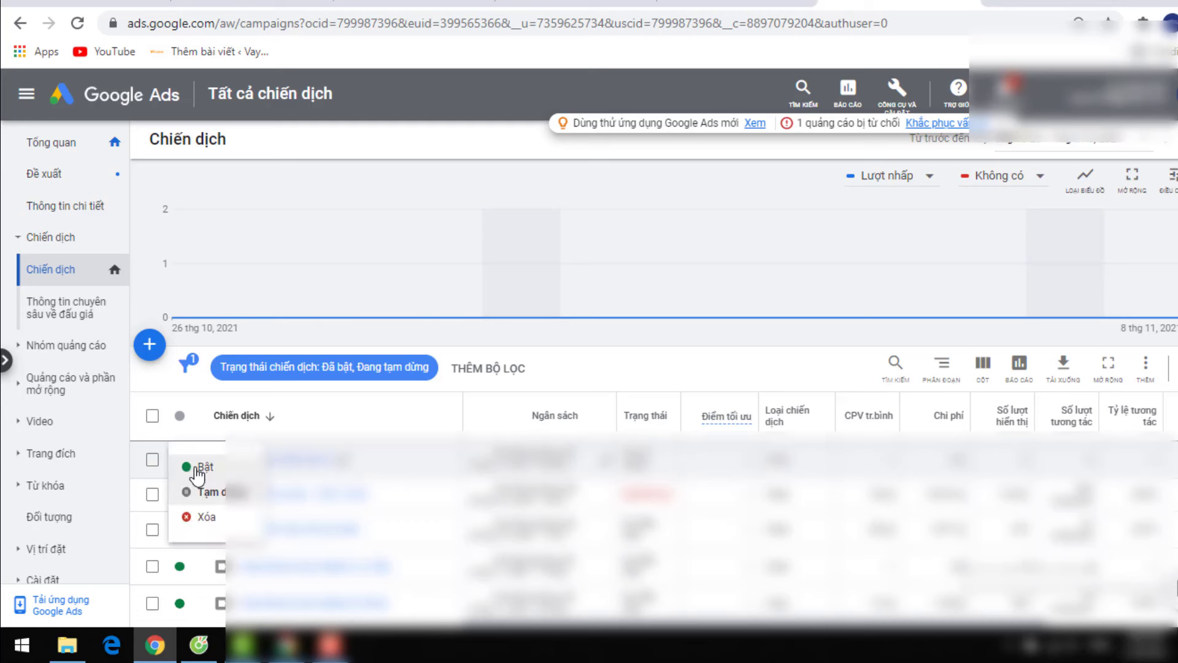
click(197, 471)
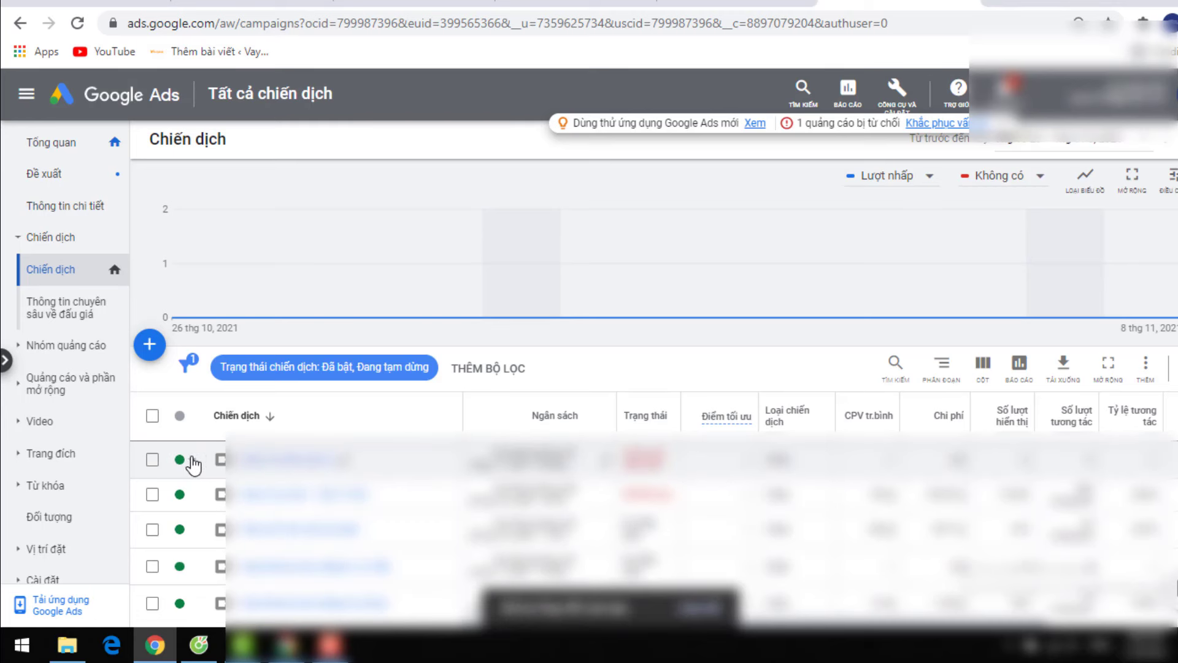
click(193, 461)
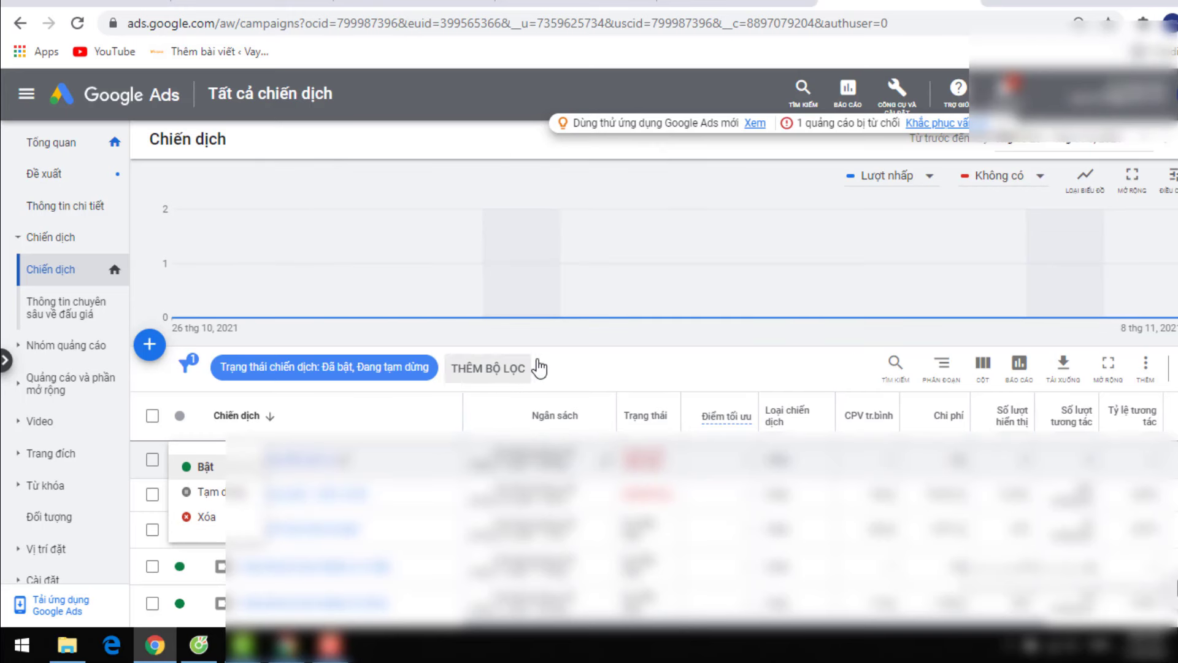
click(600, 371)
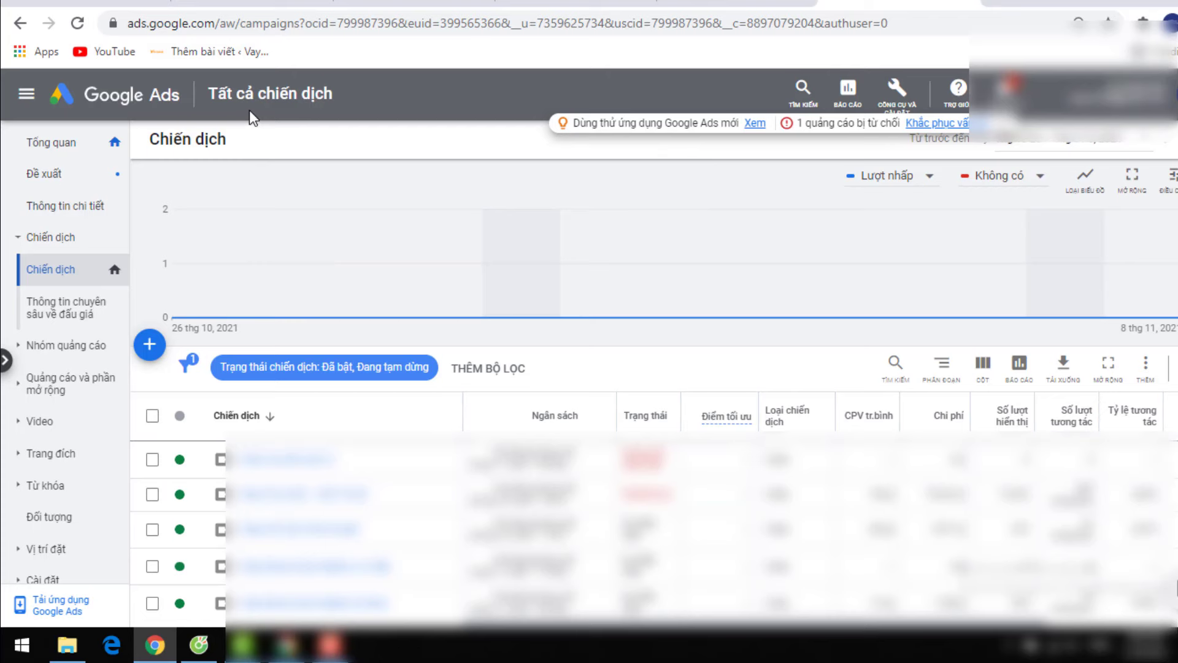
- Start a new campaign from the campaigns list to reach its goal selection
click(150, 345)
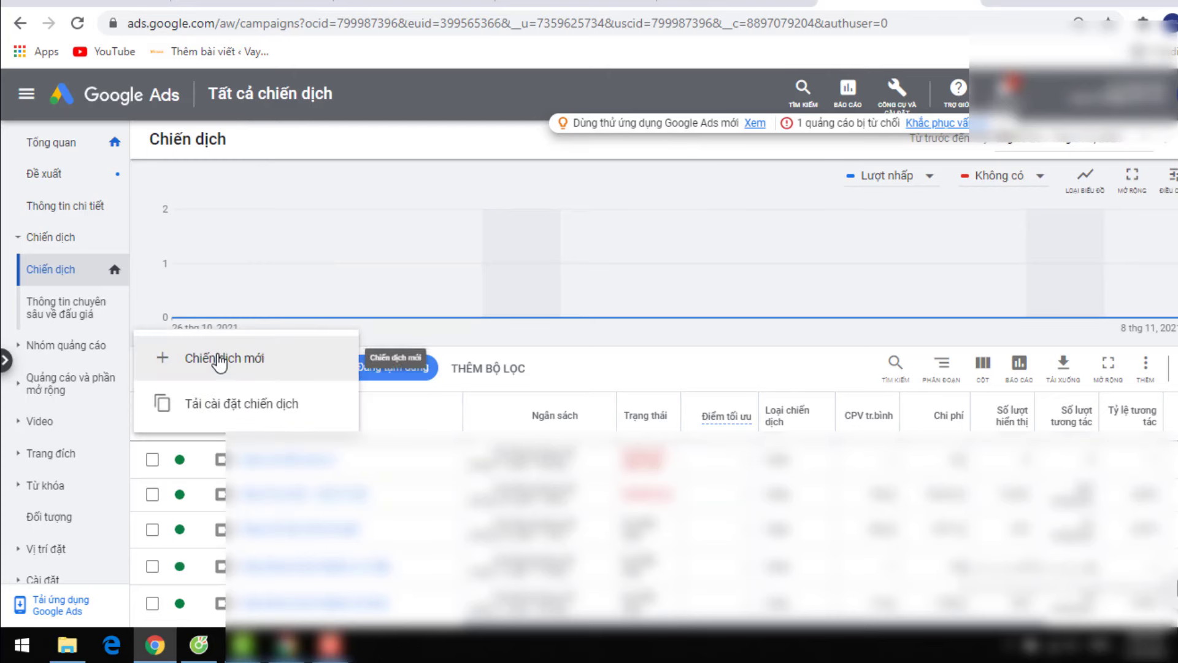
click(248, 362)
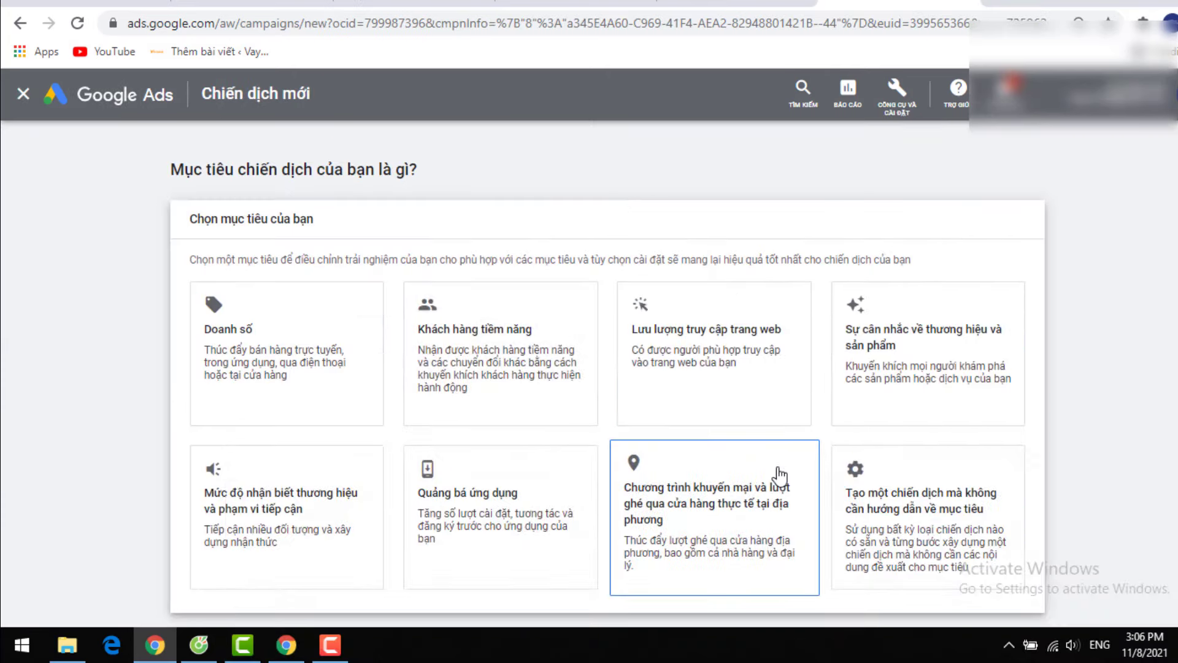